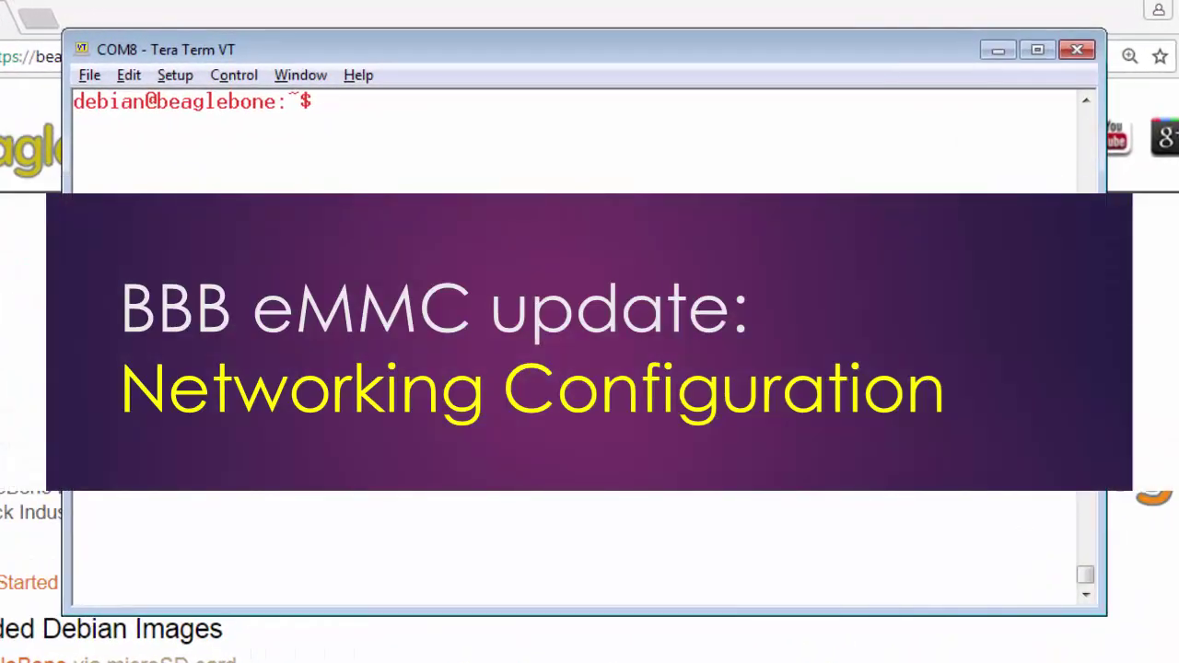
Step: Run sudo apt-get update on the BeagleBone and enter the sudo account password
type("sudo a")
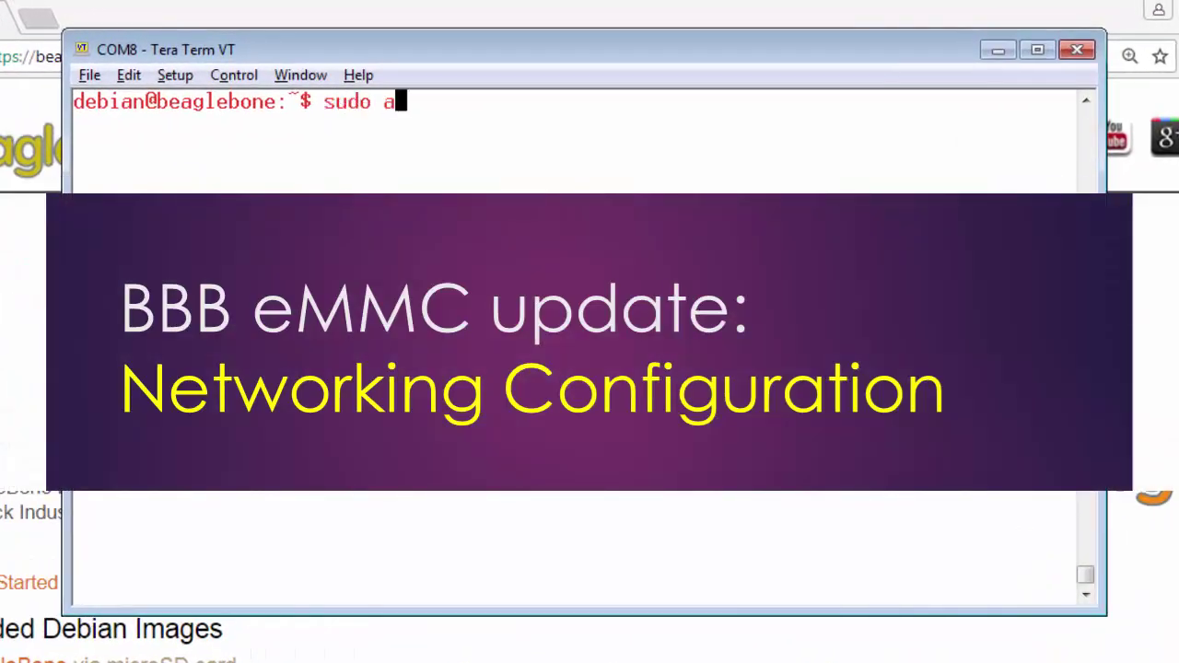
type("pt-get ")
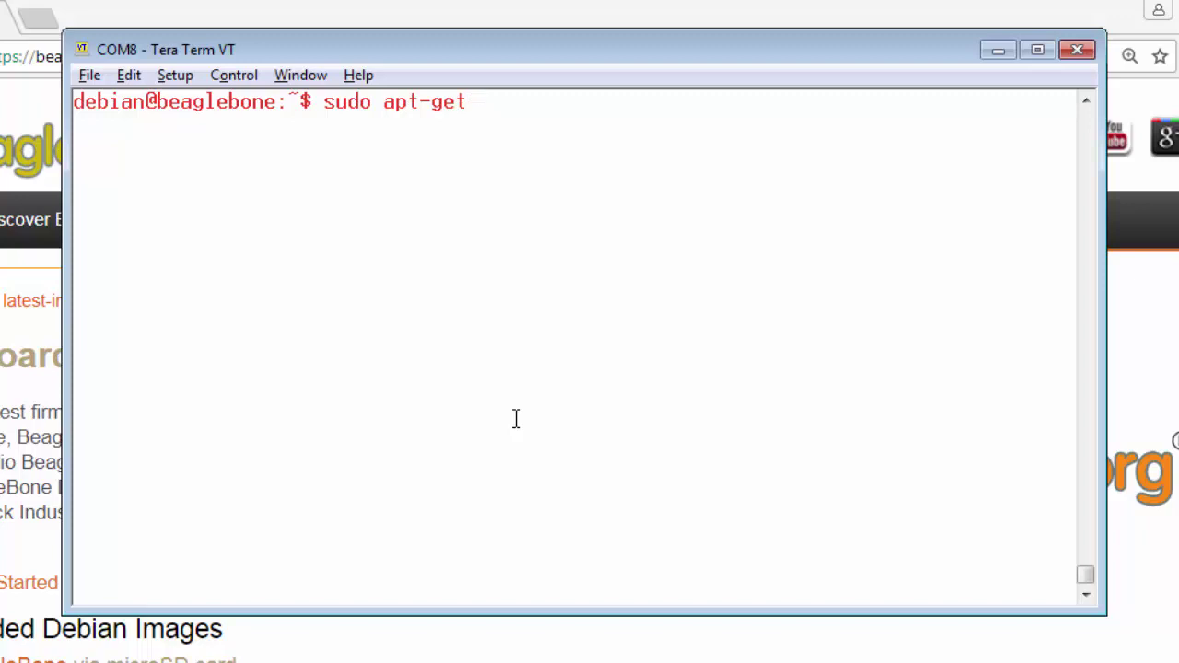
type("update")
key("Return")
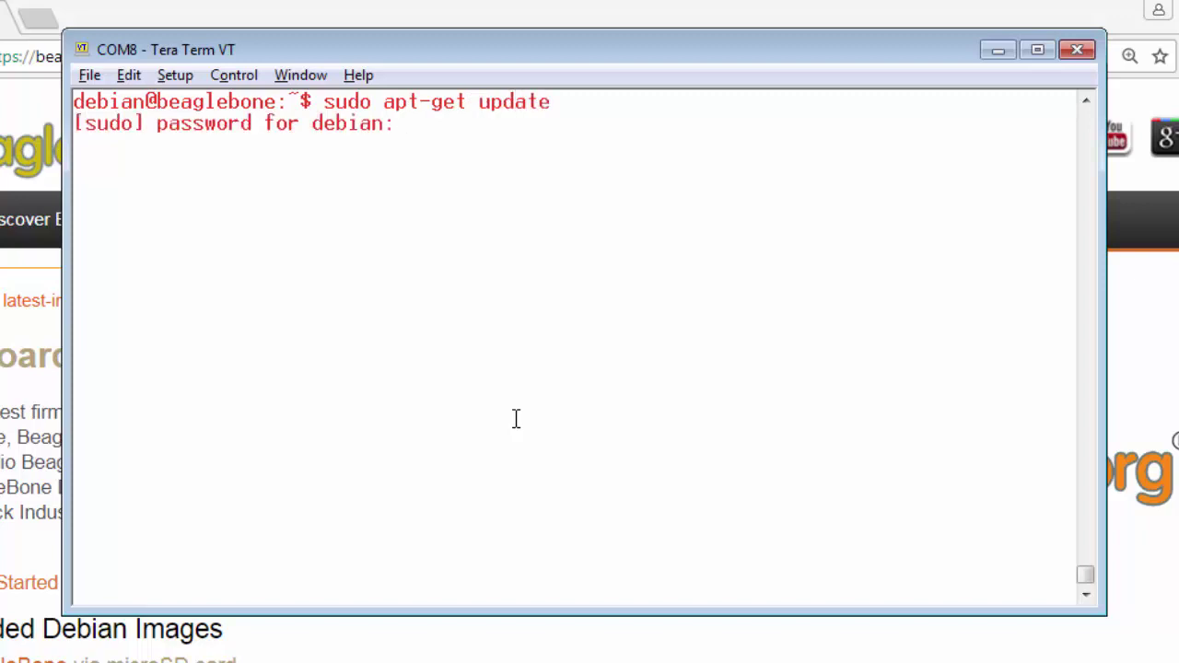
key("Return")
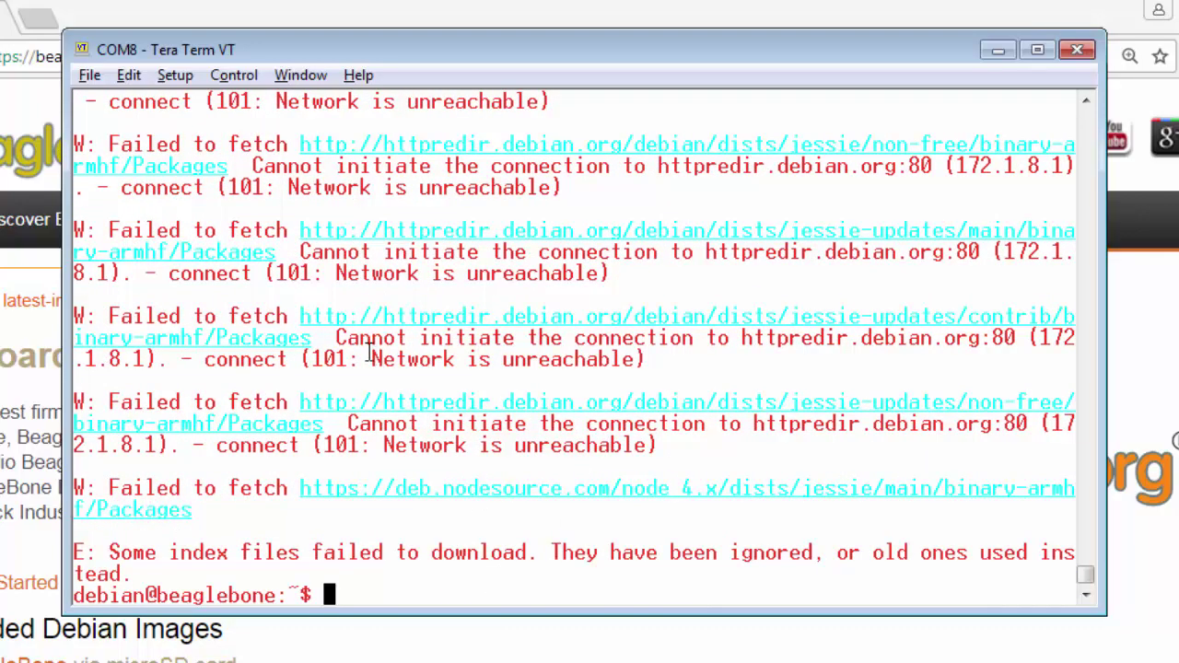
left_click_drag(372, 359, 638, 359)
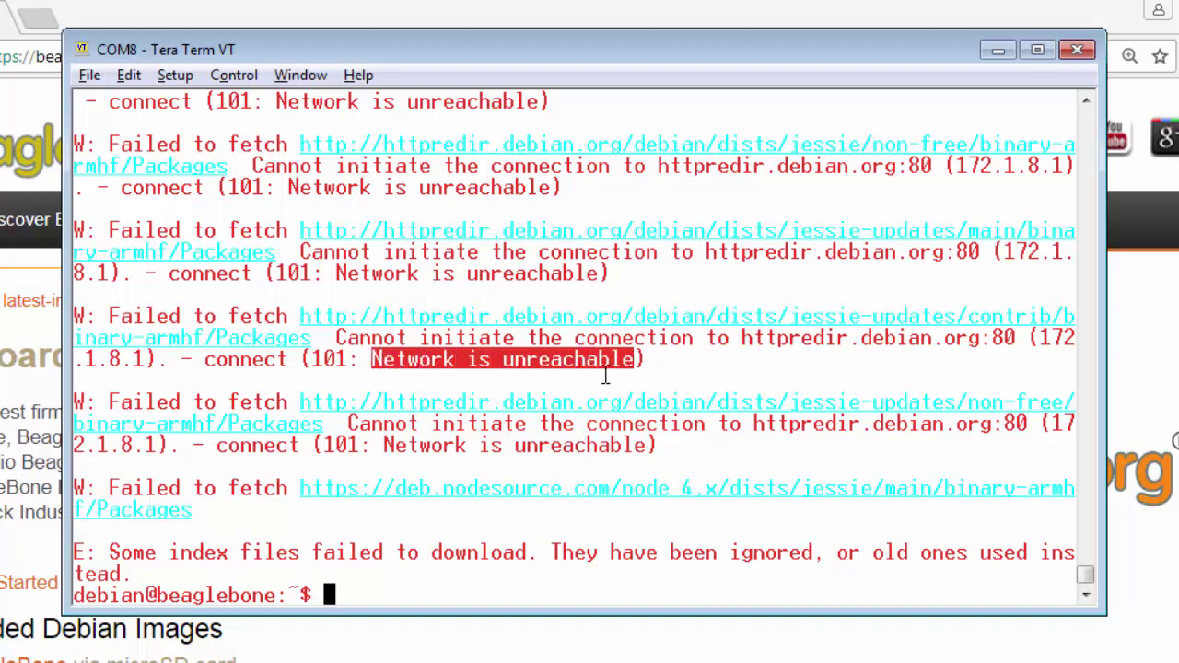
left_click(693, 361)
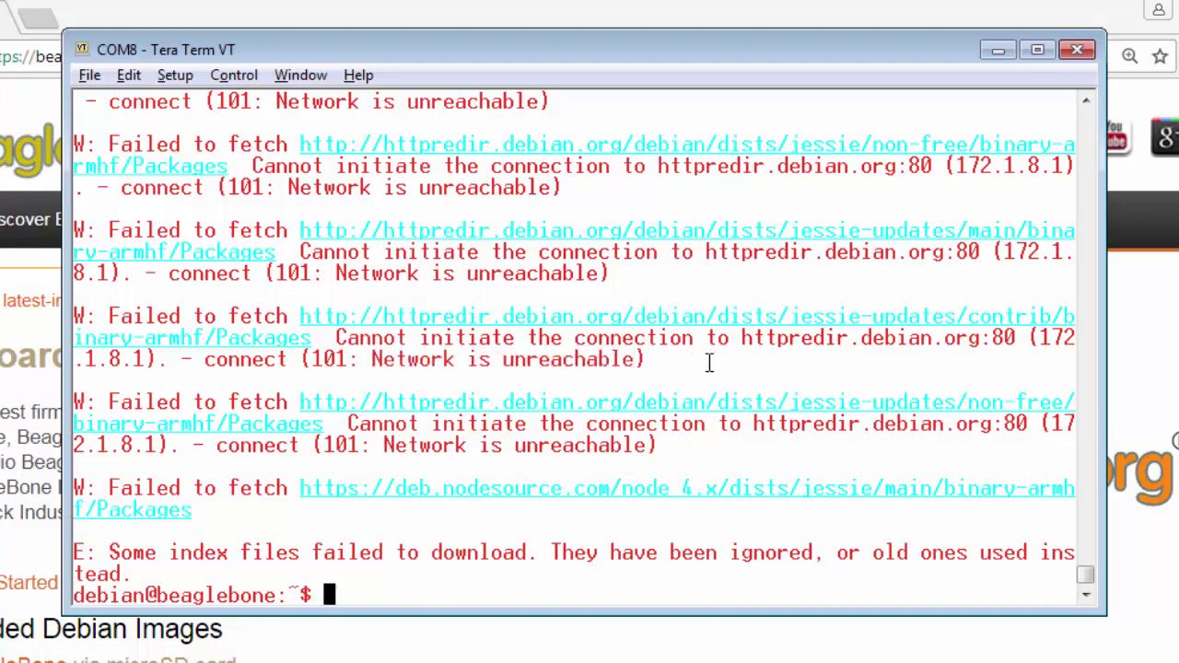
type("ping www.google.com")
key("Return")
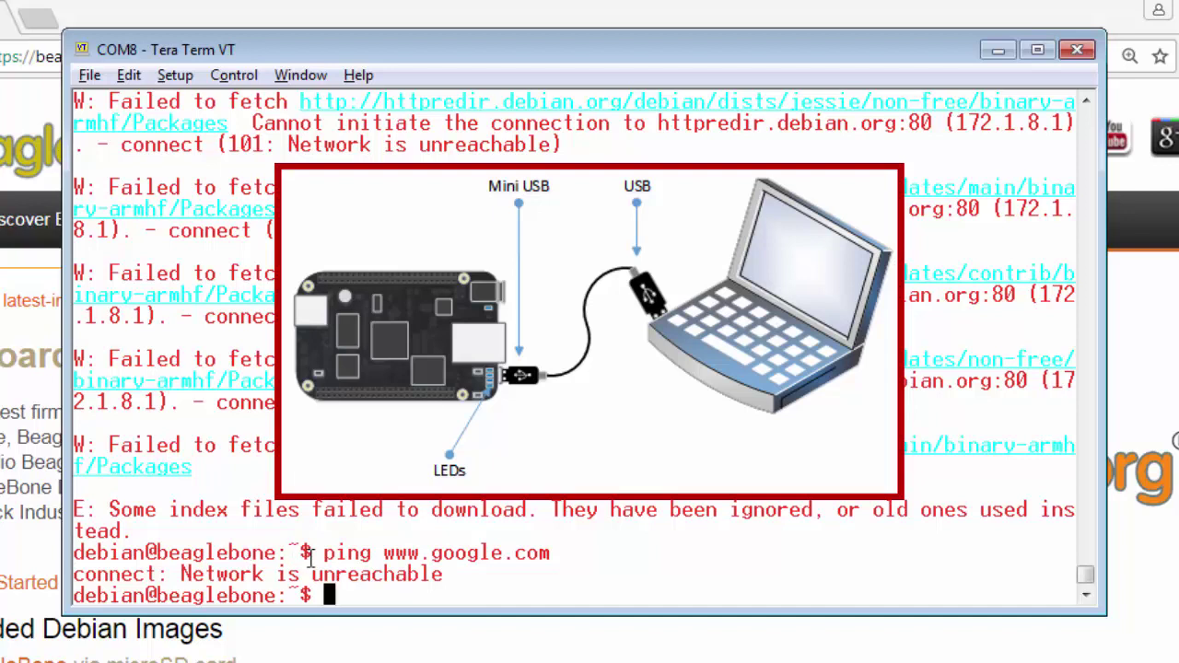
Step: Clear the terminal, list the network interfaces with ifconfig, and examine the usb0 interface's IP address
key("ctrl+l")
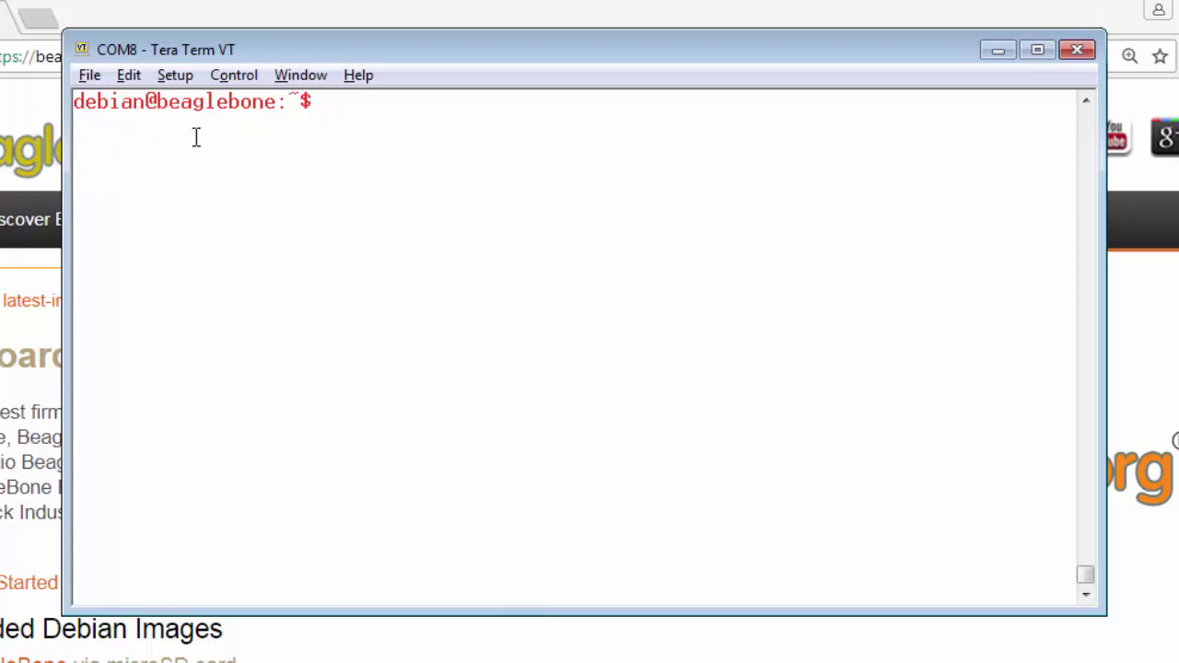
type("ifconfig")
key("Return")
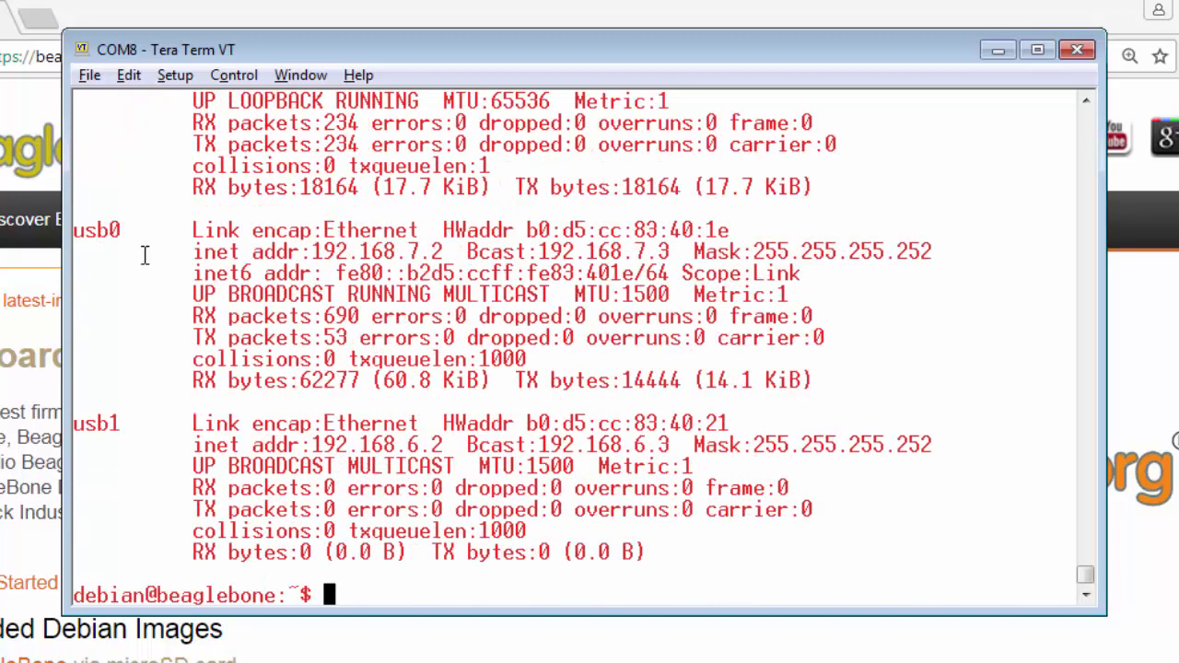
double_click(107, 232)
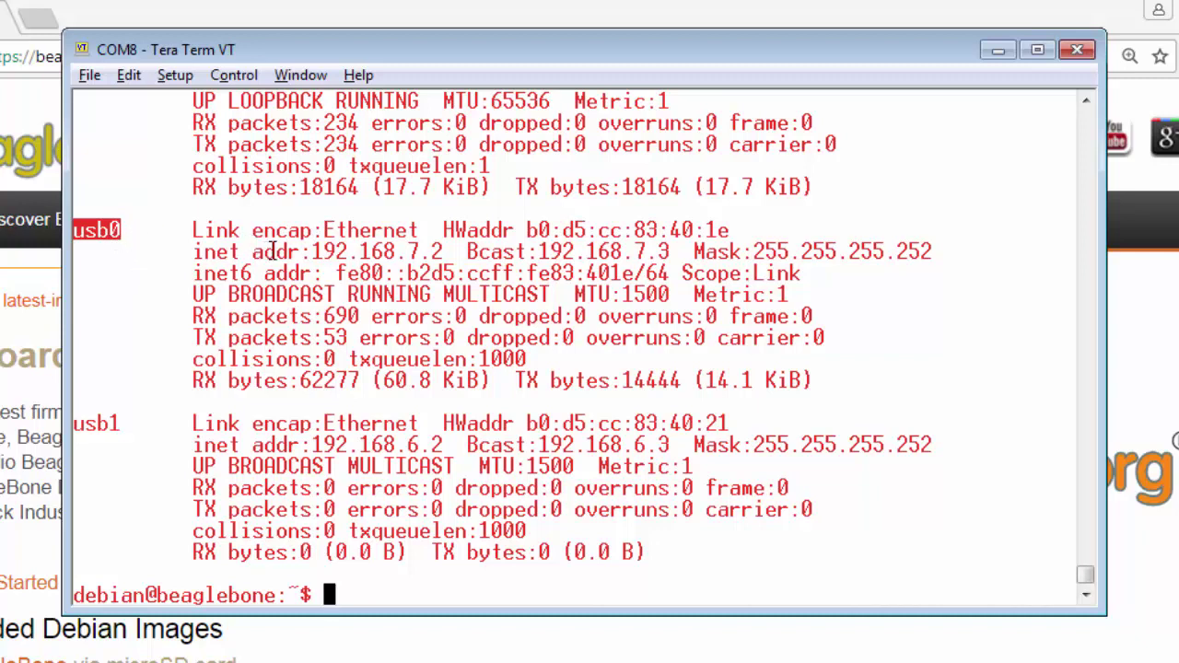
left_click_drag(311, 250, 444, 251)
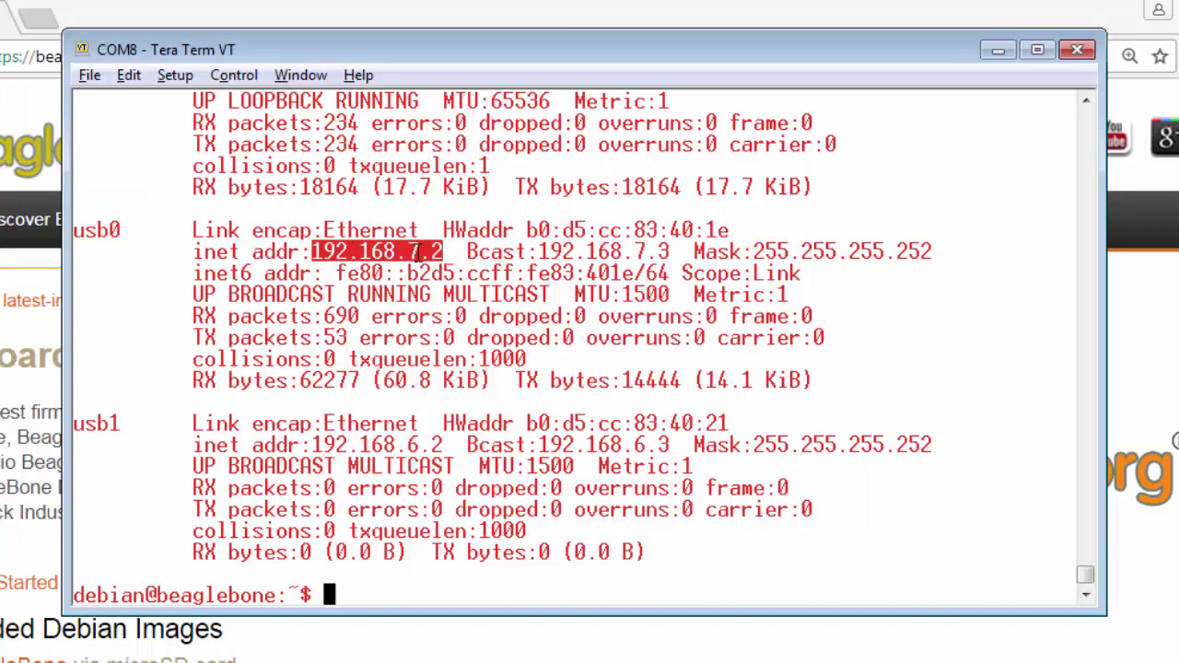
left_click(454, 250)
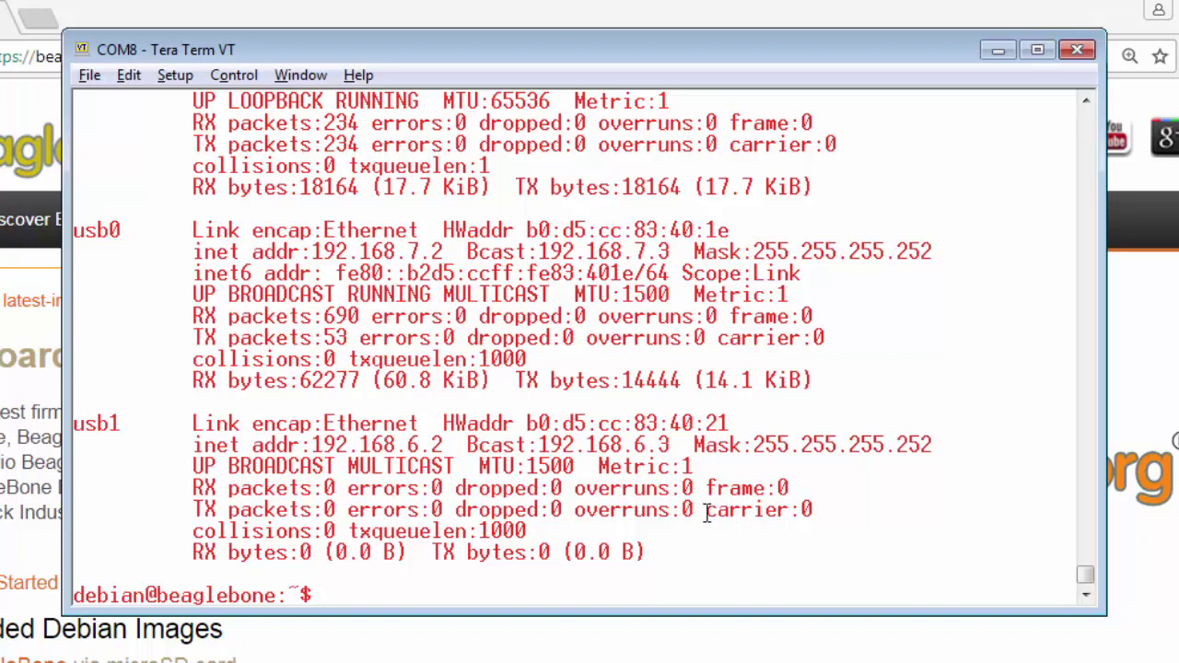
type("ping ww")
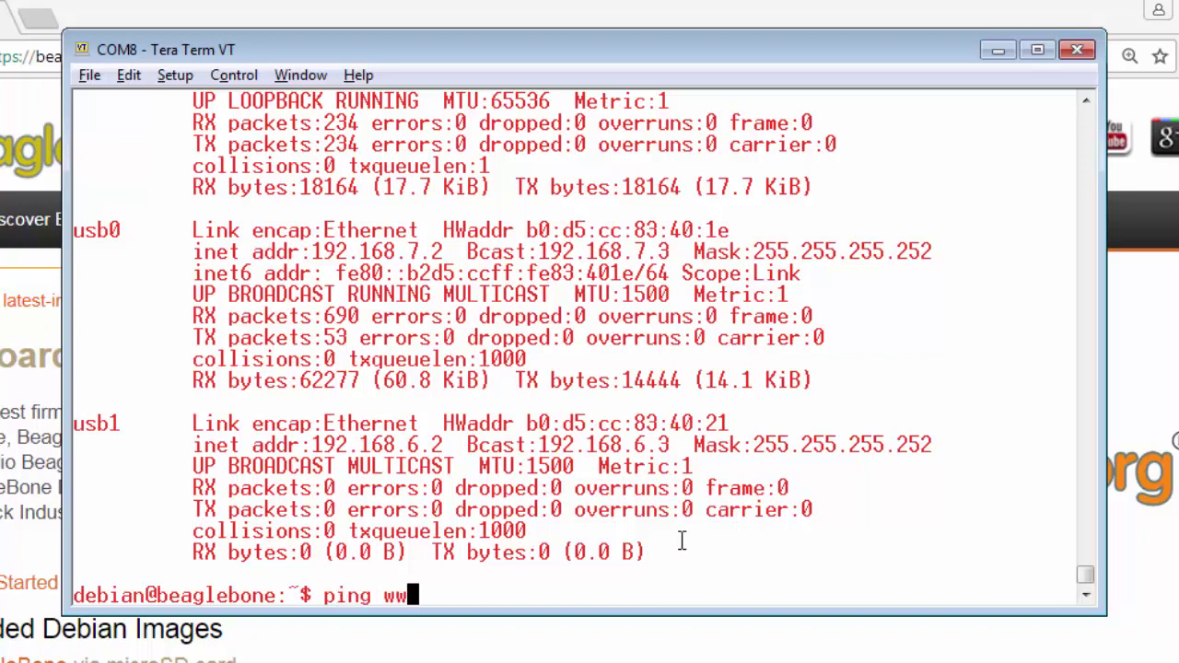
type("w.google.com")
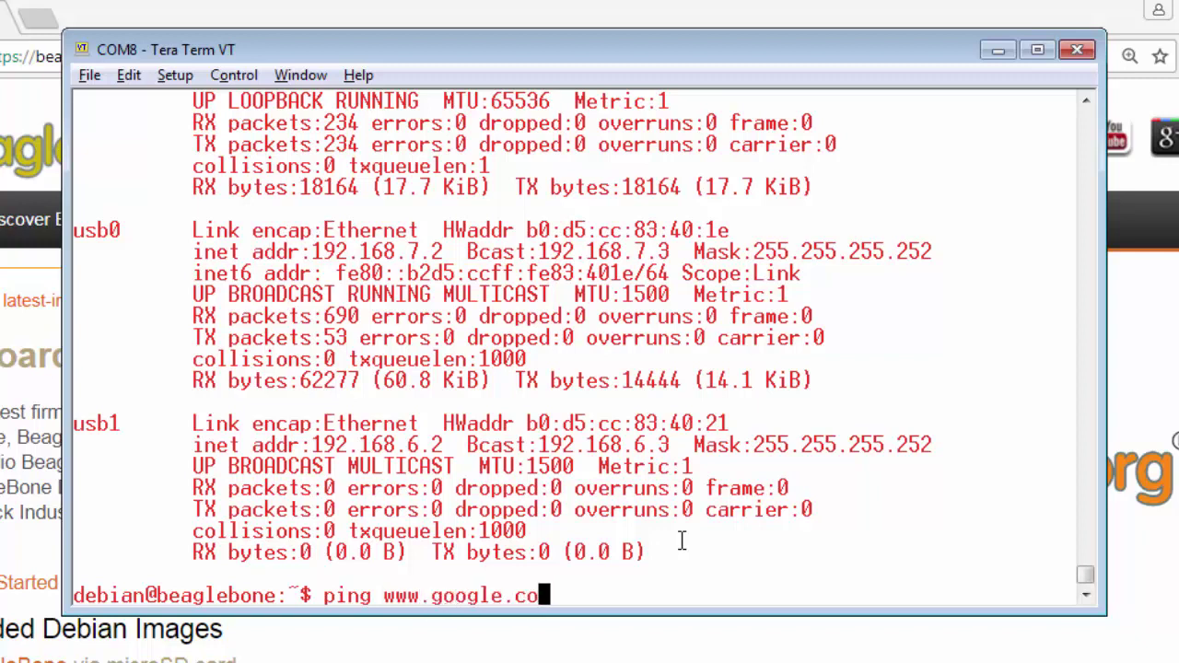
key("Return")
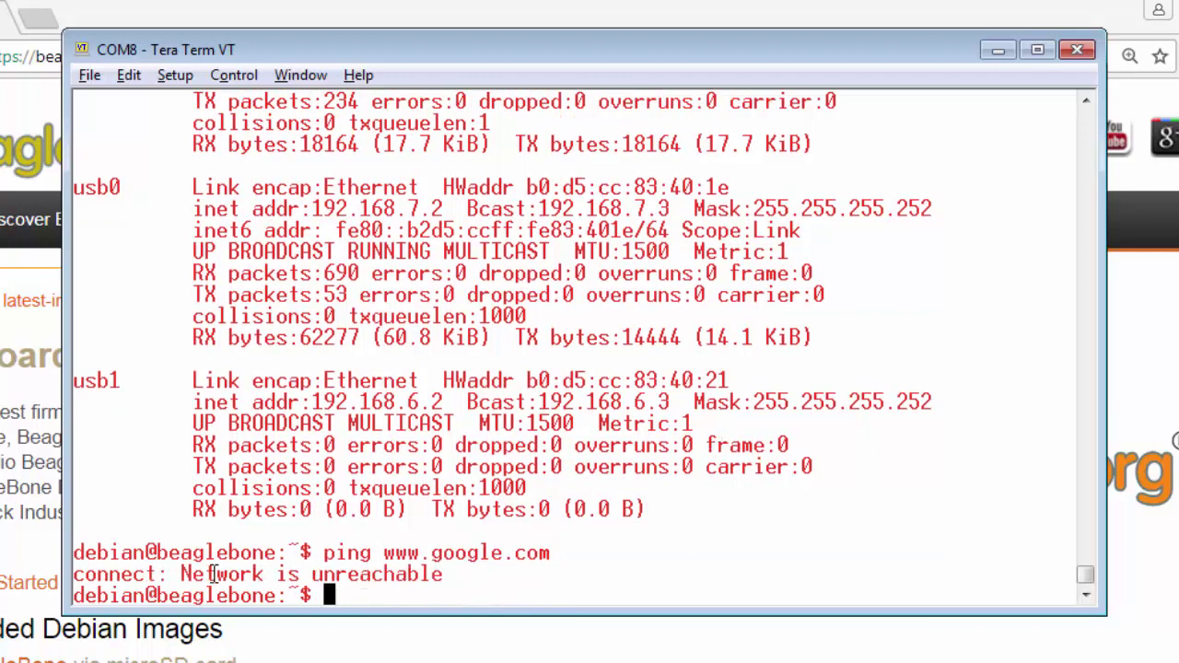
left_click_drag(173, 575, 455, 575)
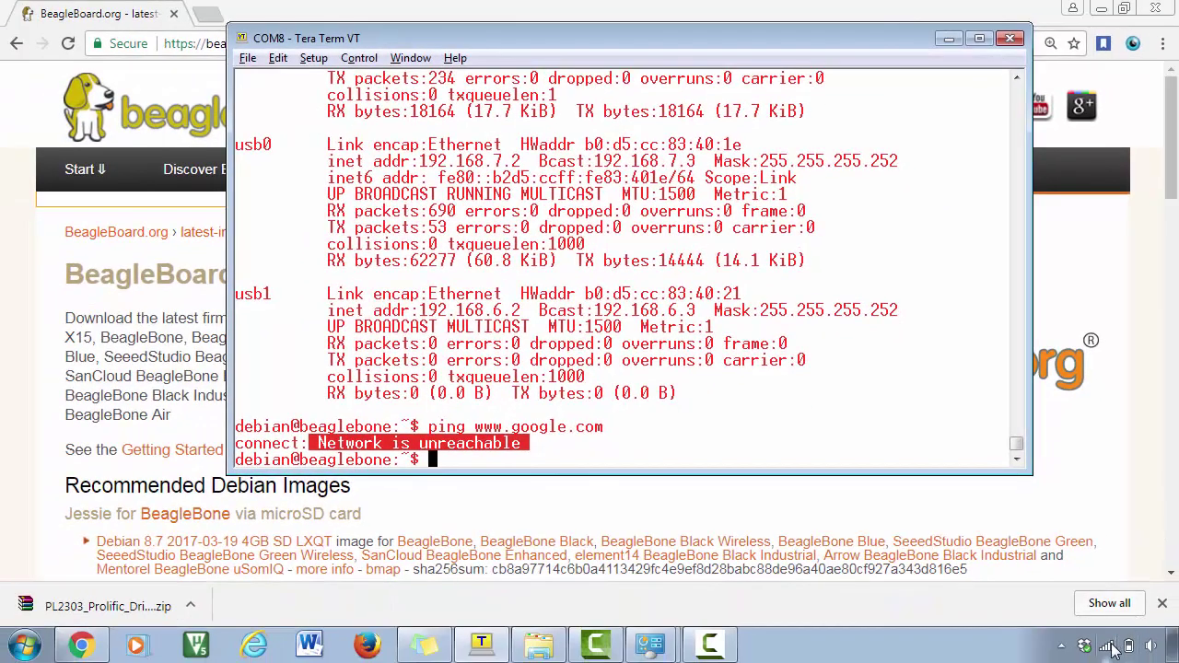
Step: Switch to the Windows Network and Sharing Center and open the adapter settings
left_click(1107, 647)
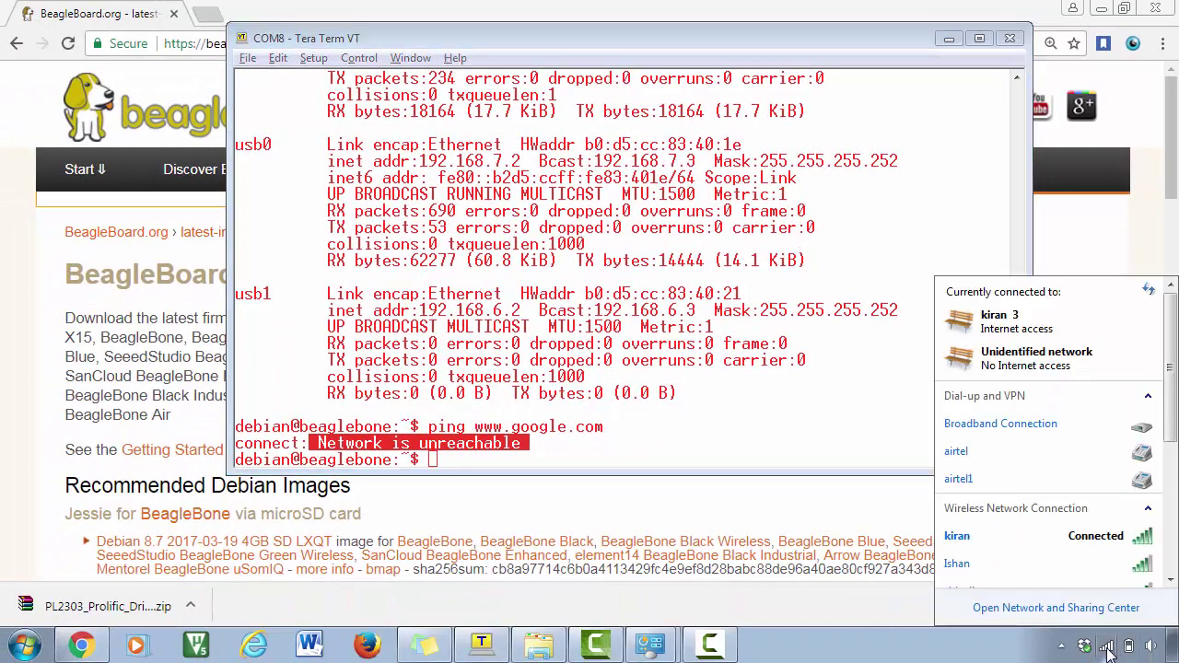
left_click(1072, 609)
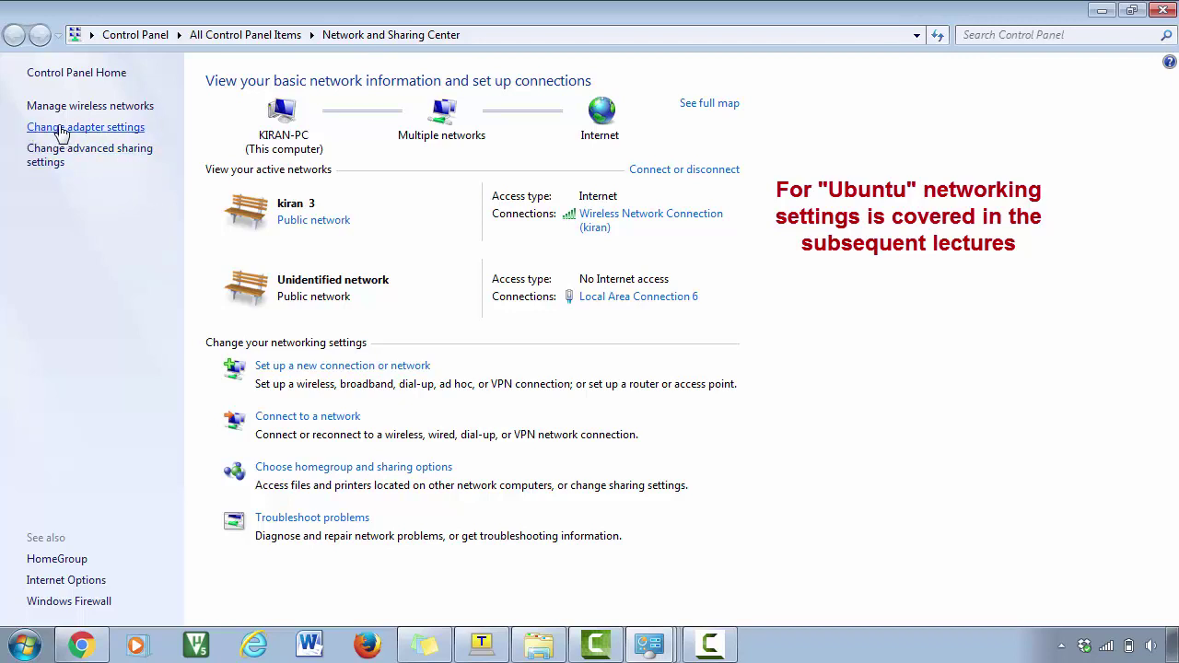
left_click(61, 129)
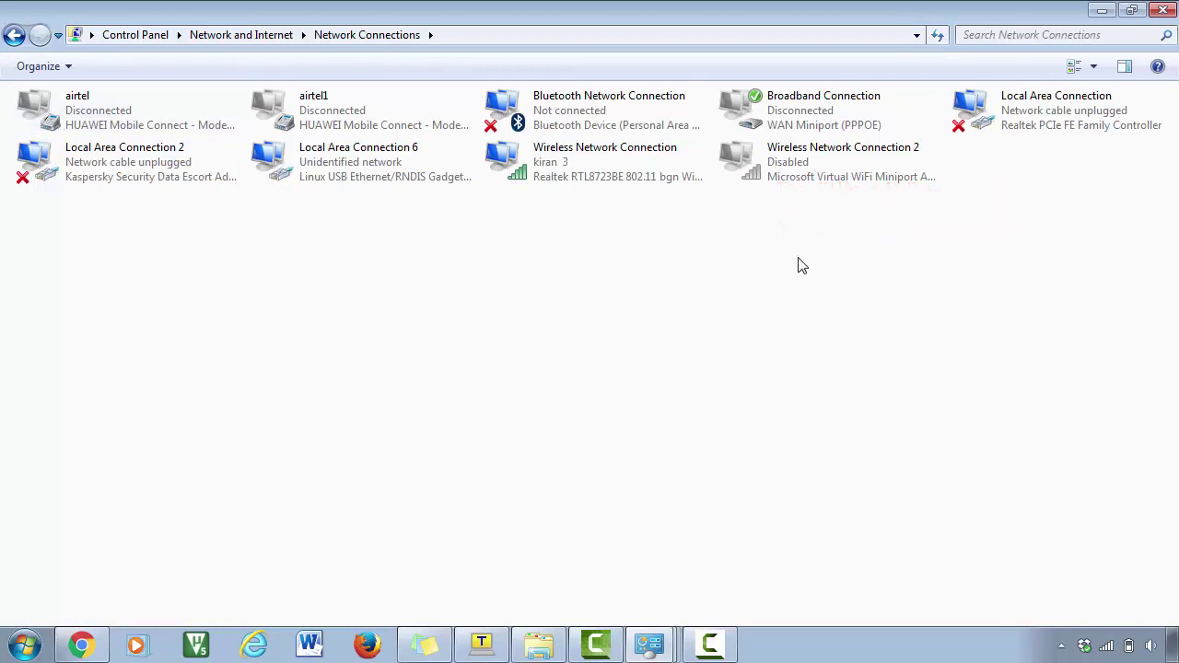
Step: Examine the Wireless Network Connection and the Linux USB Ethernet/RNDIS adapter, Local Area Connection 6, in the adapter list
left_click(610, 167)
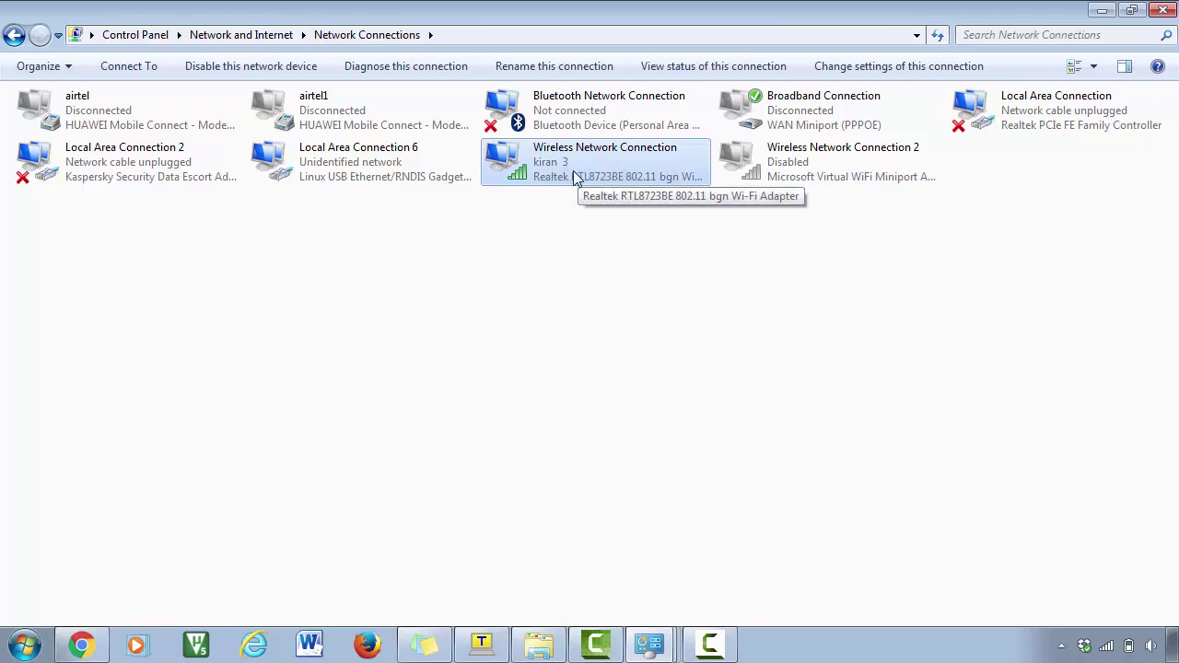
left_click(371, 186)
left_click(372, 185, "ctrl")
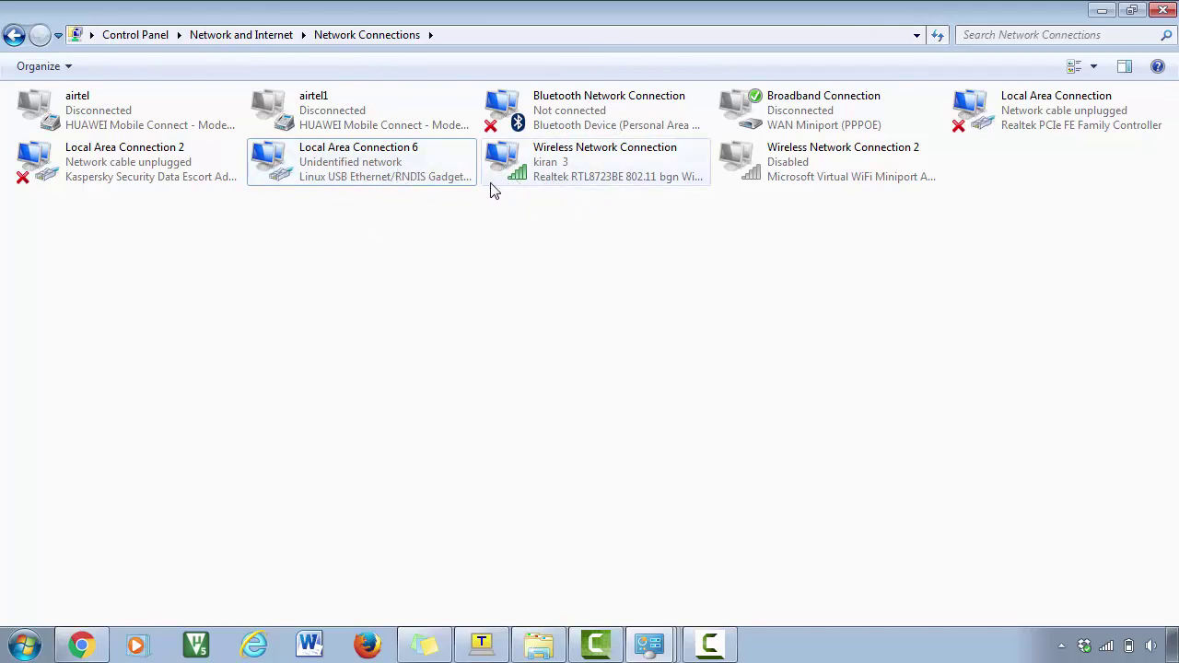
left_click(579, 178)
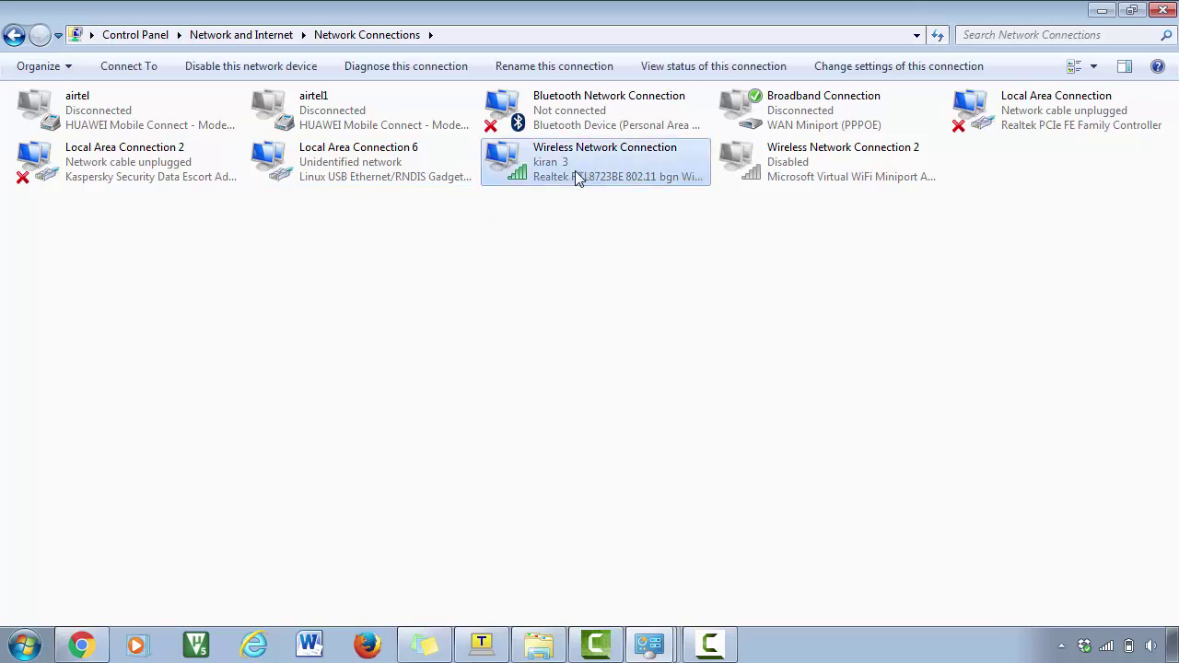
left_click(429, 176)
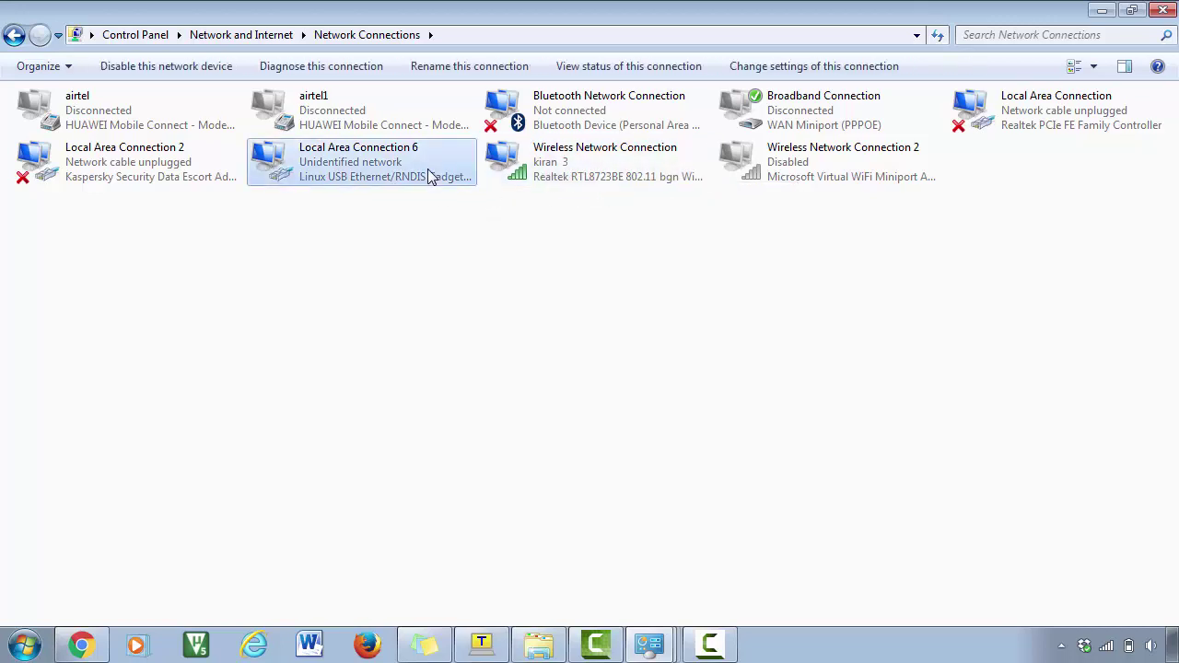
left_click(573, 178)
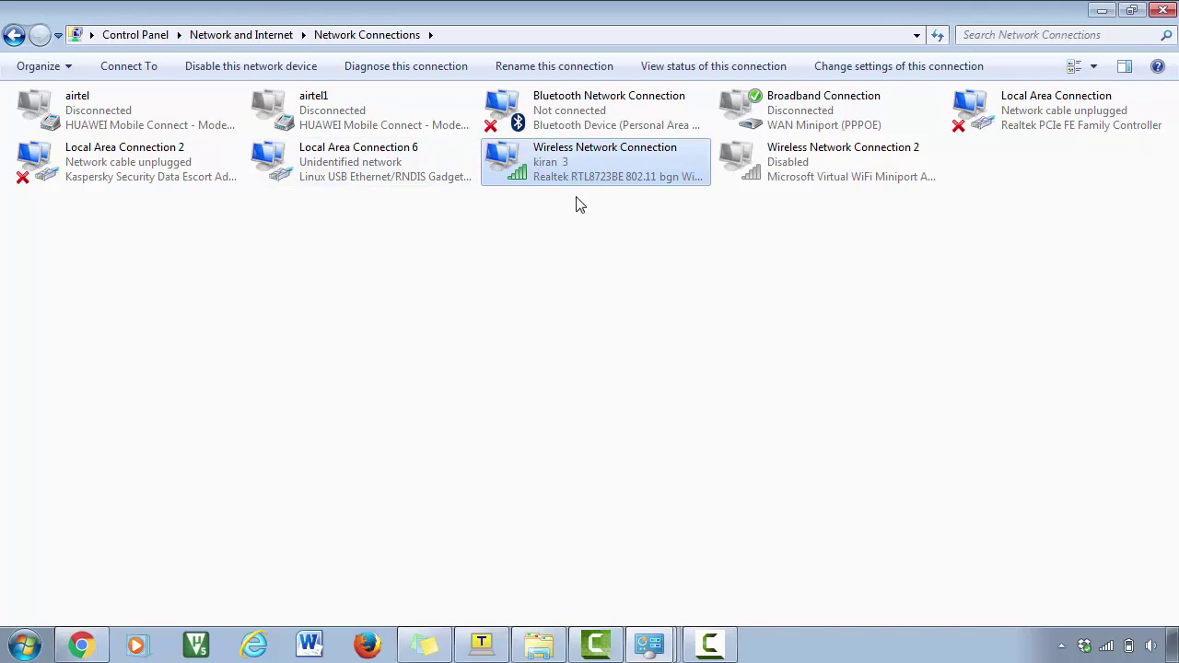
left_click(569, 228)
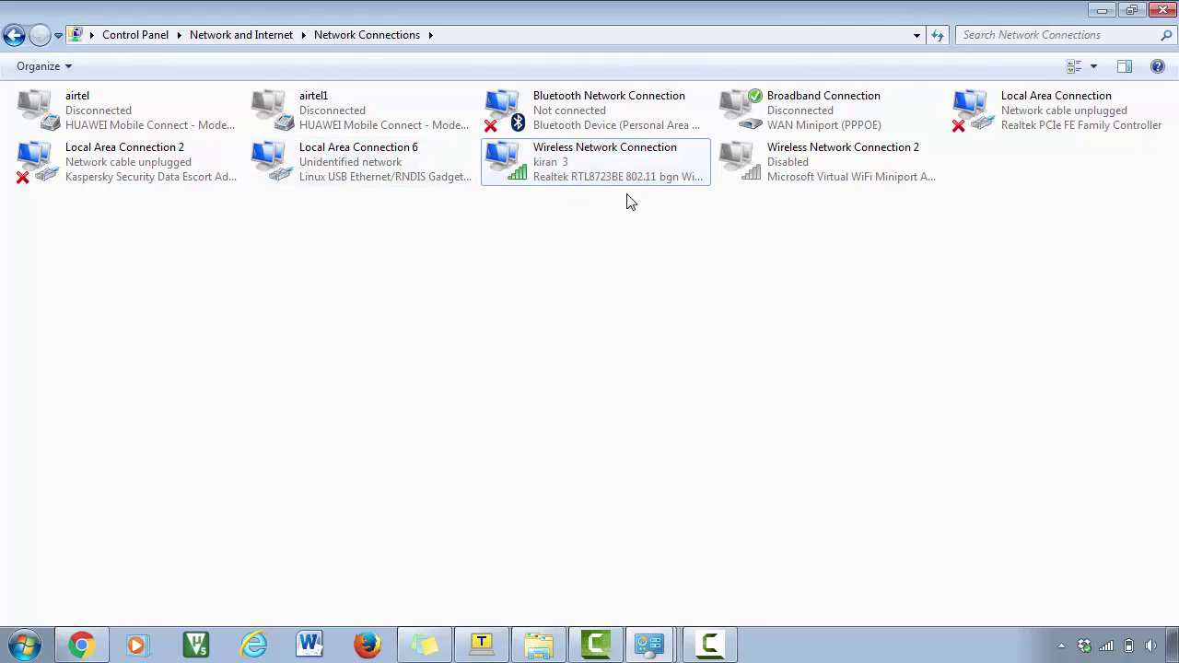
Step: Enable internet connection sharing on the Wireless Network Connection, with Local Area Connection 6 as the home networking connection
right_click(635, 178)
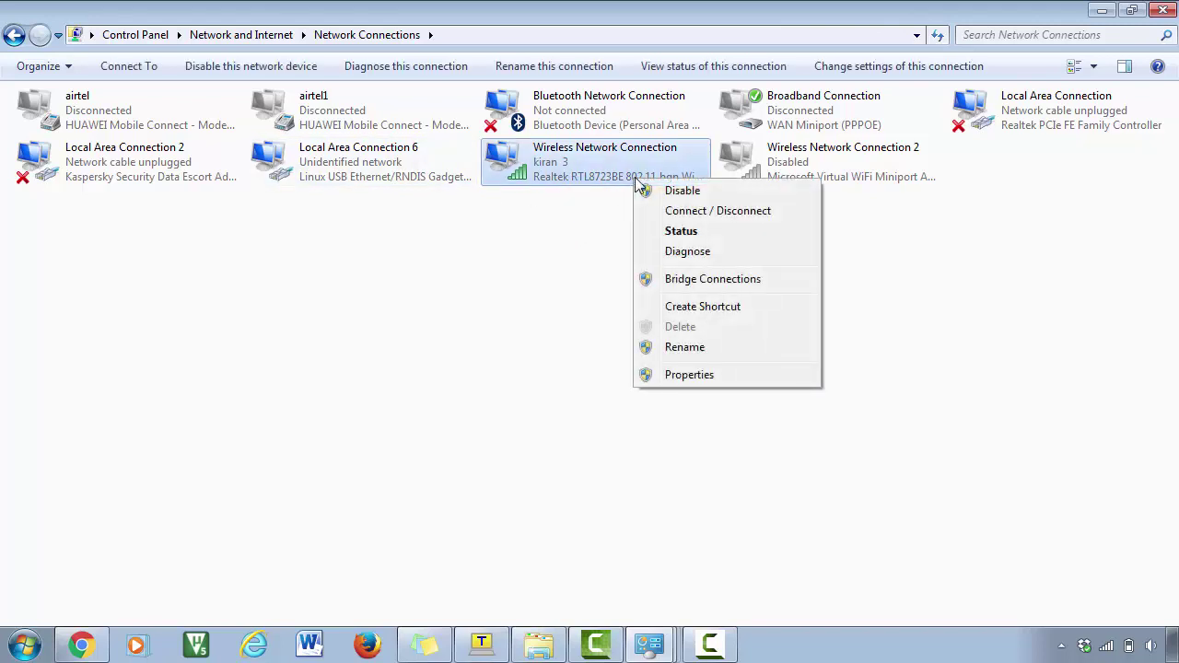
left_click(691, 383)
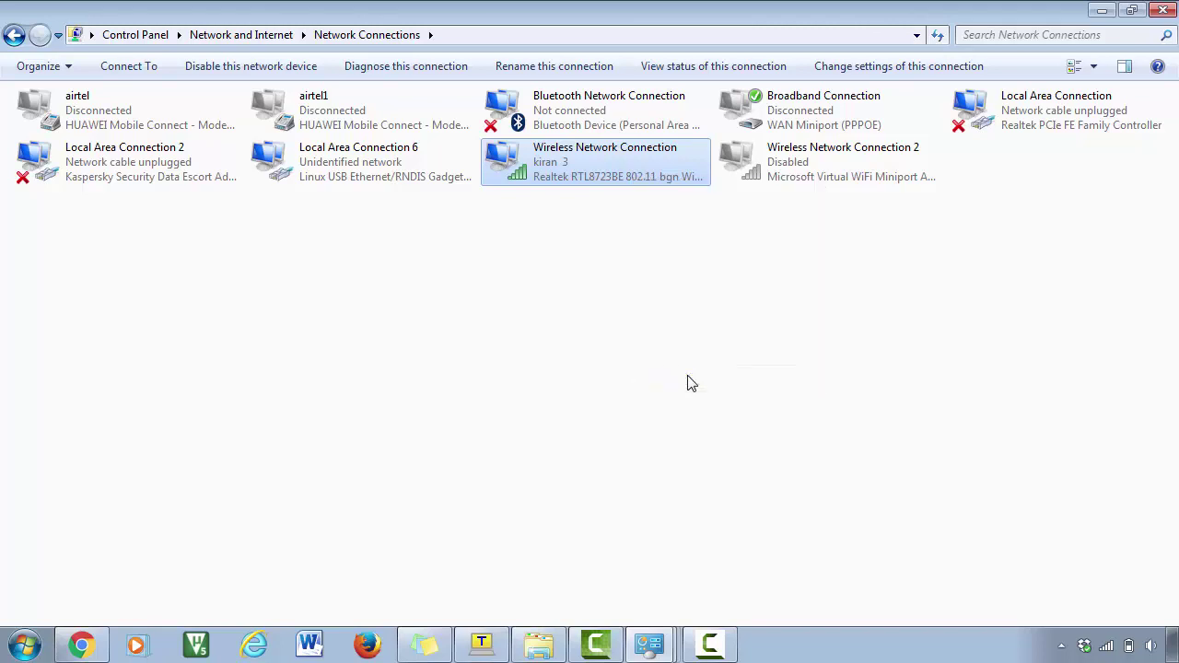
left_click(112, 111)
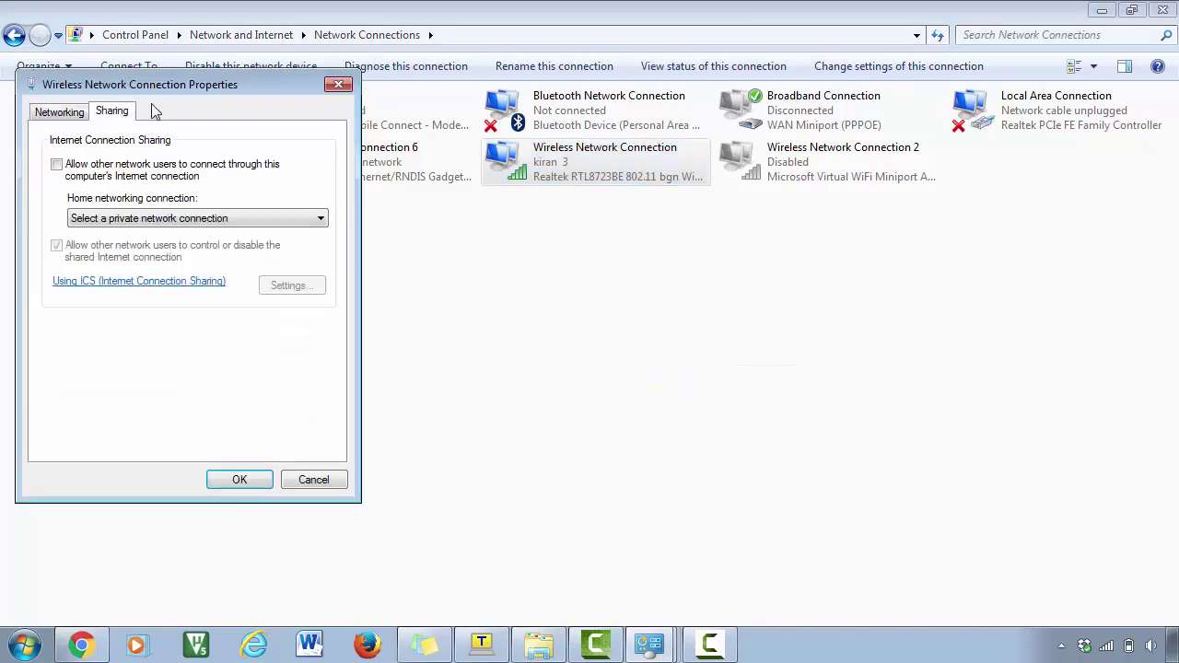
left_click_drag(197, 84, 861, 102)
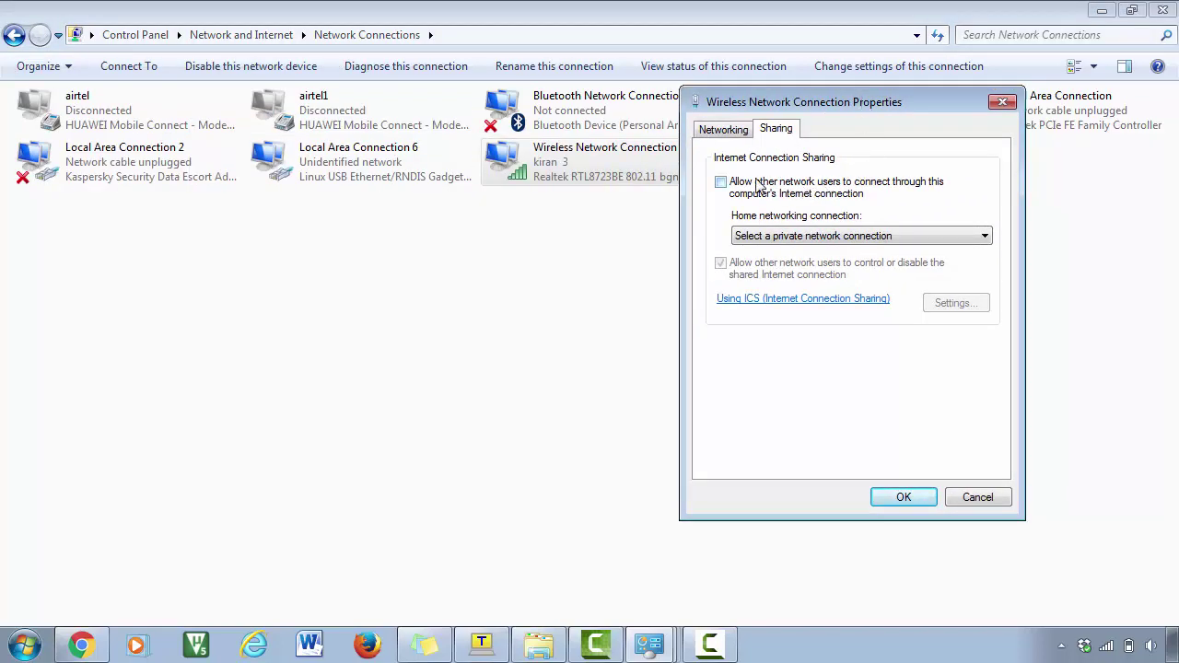
left_click(721, 183)
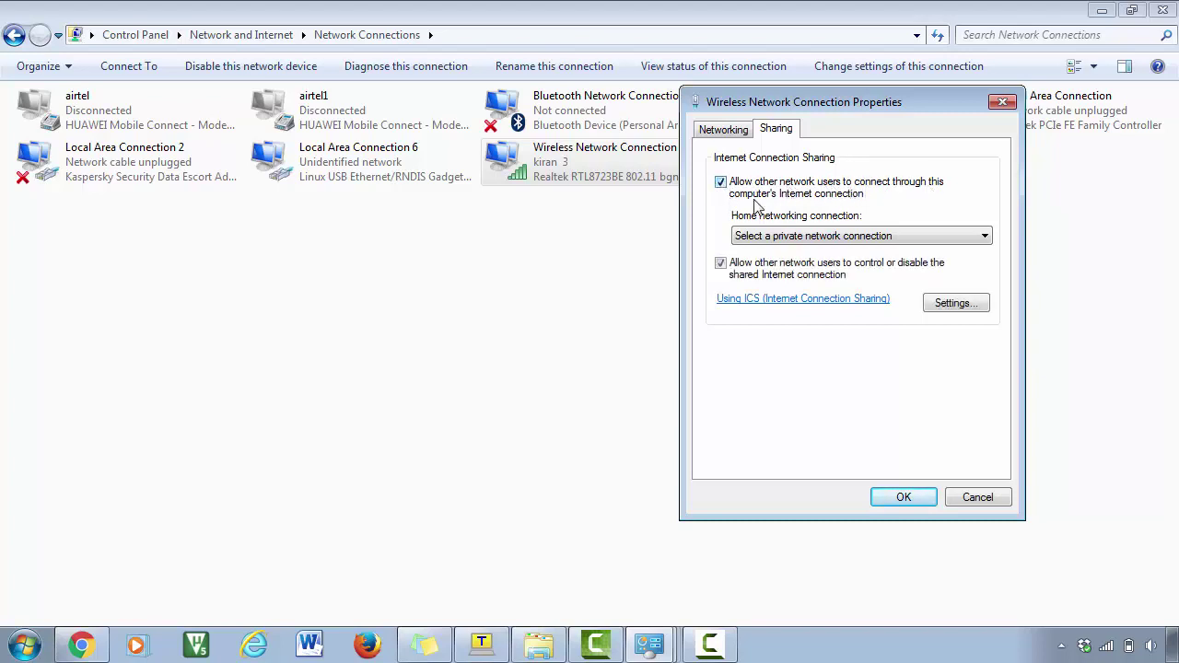
left_click(794, 236)
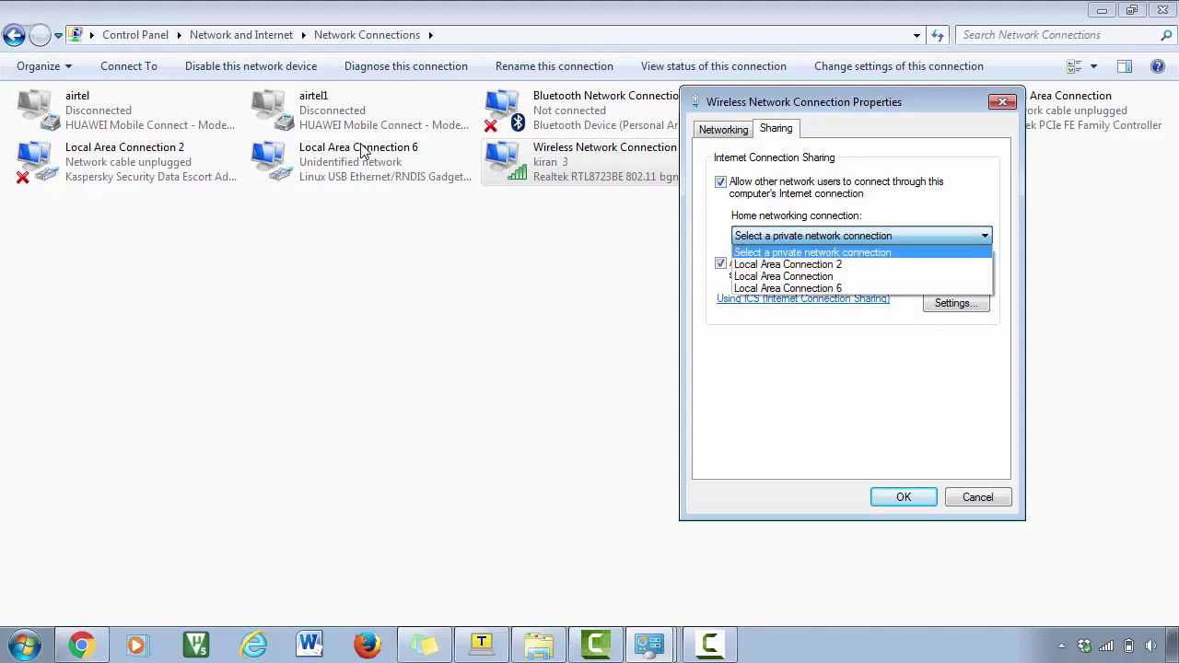
left_click(841, 288)
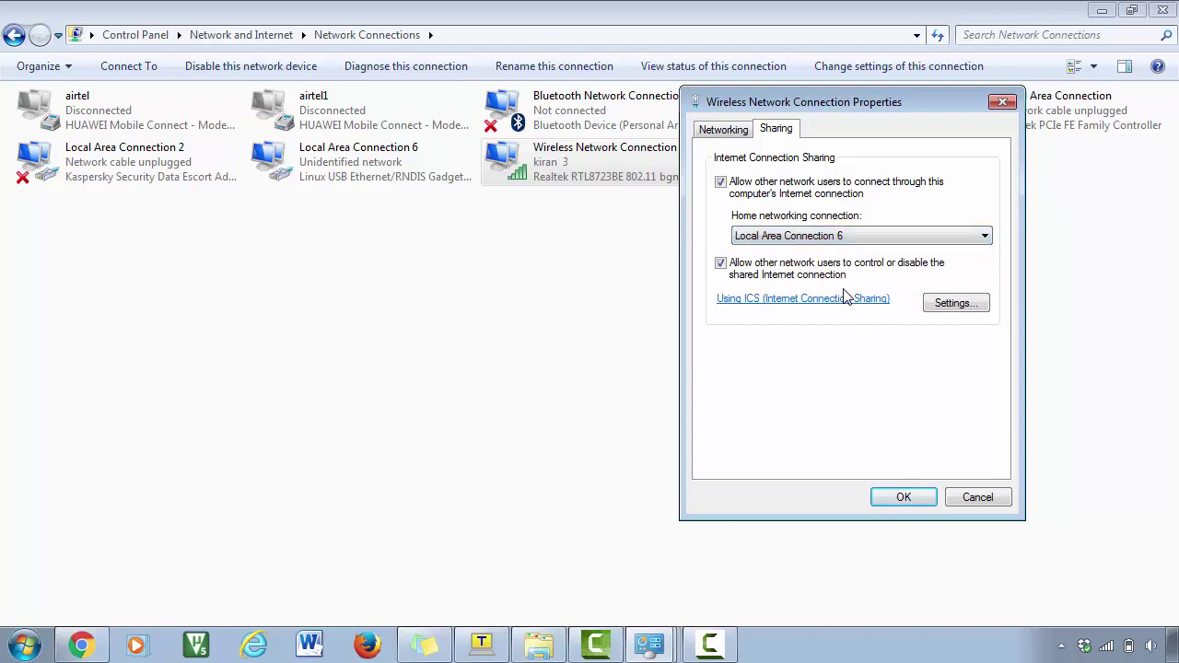
left_click(913, 498)
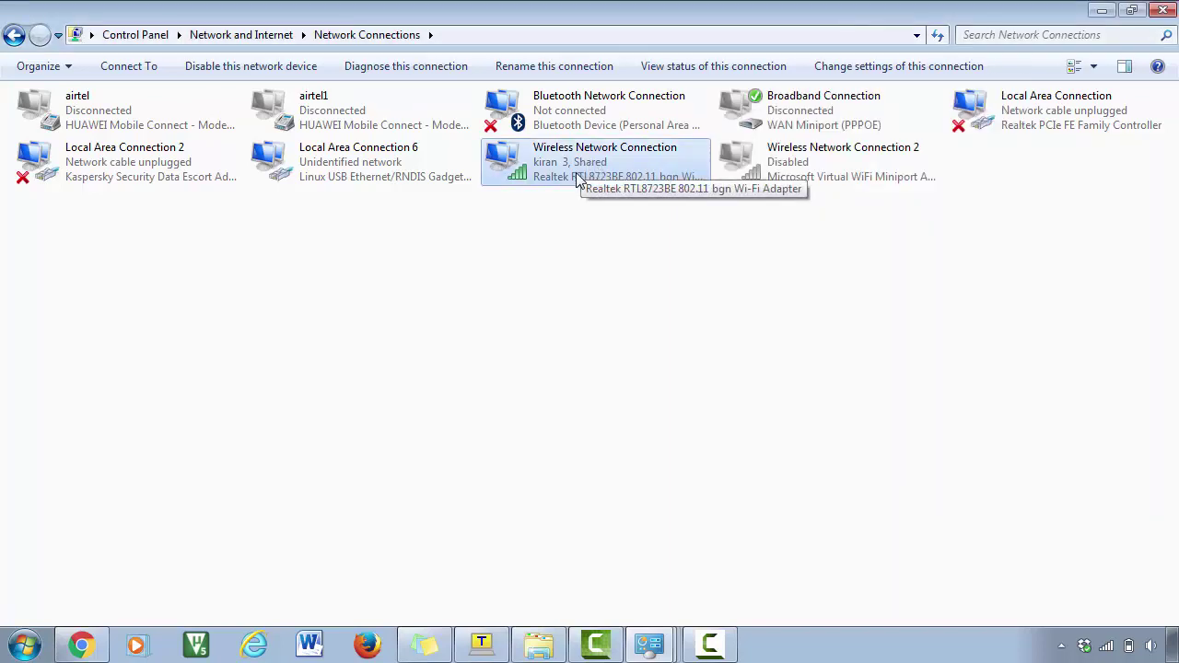
Step: Open the Internet Protocol Version 4 (TCP/IPv4) properties of Local Area Connection 6, the Linux USB Ethernet/RNDIS adapter
left_click(330, 166)
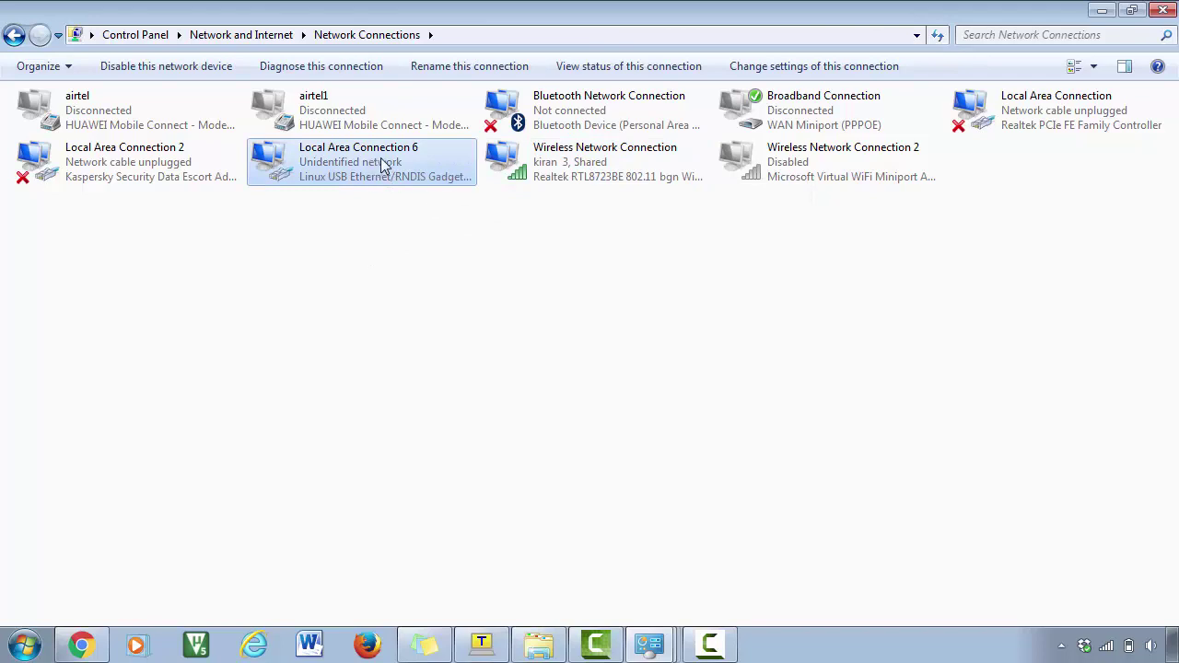
left_click(430, 336)
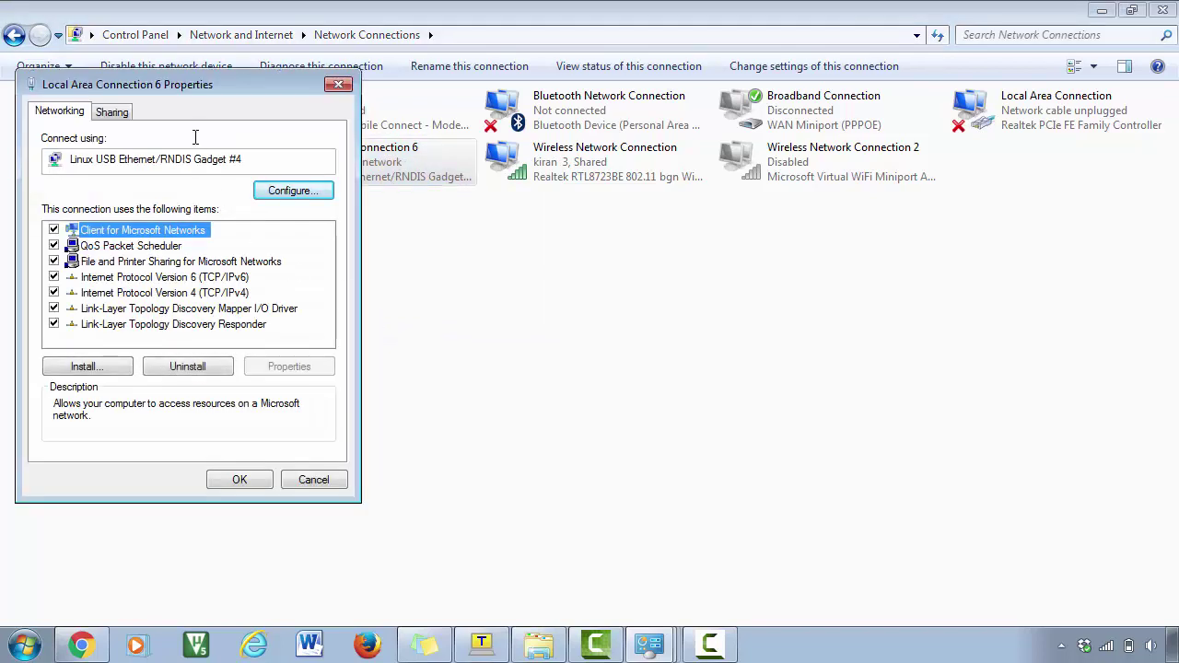
left_click_drag(196, 86, 816, 110)
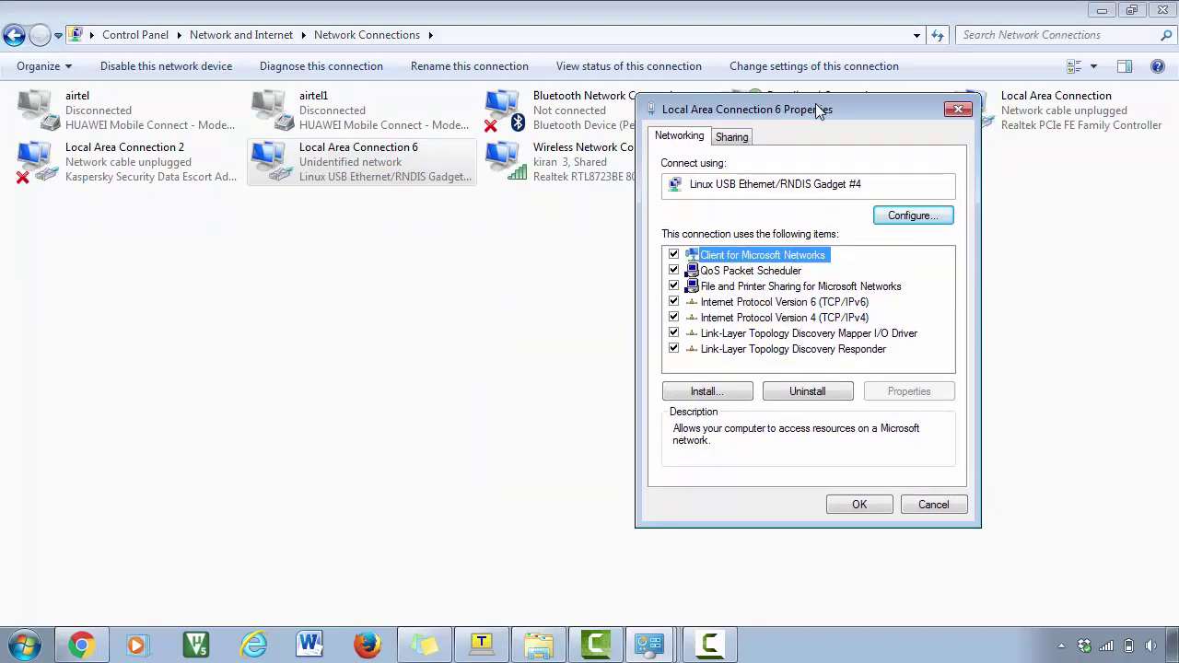
left_click(813, 317)
double_click(813, 317)
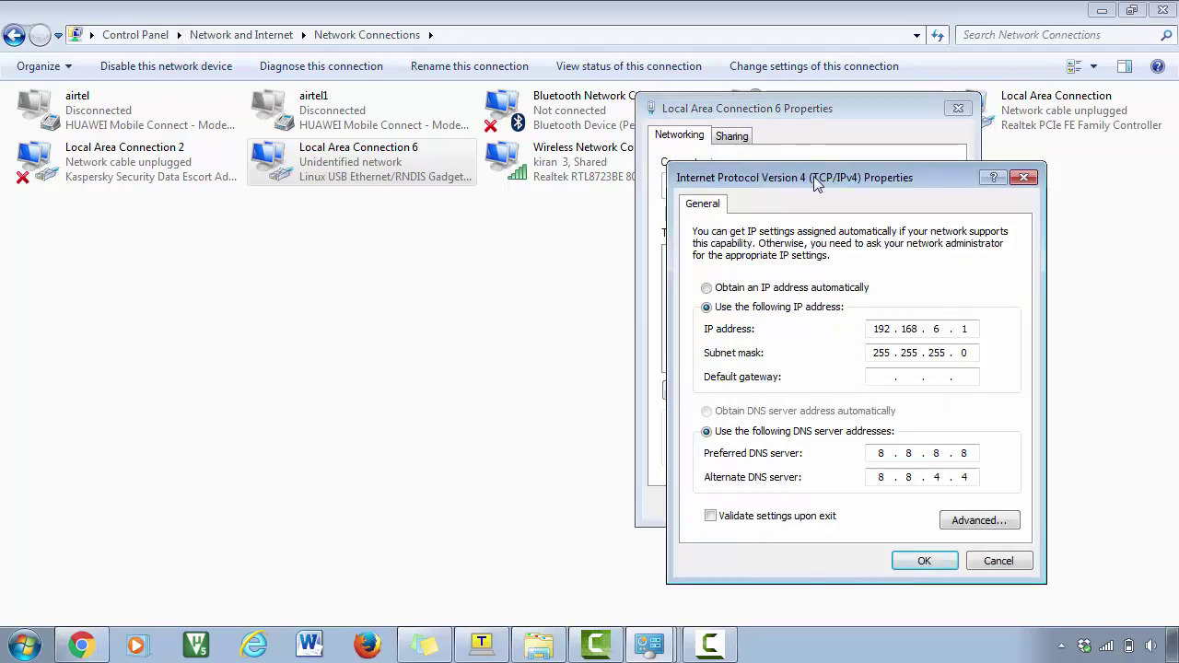
left_click_drag(811, 172, 786, 100)
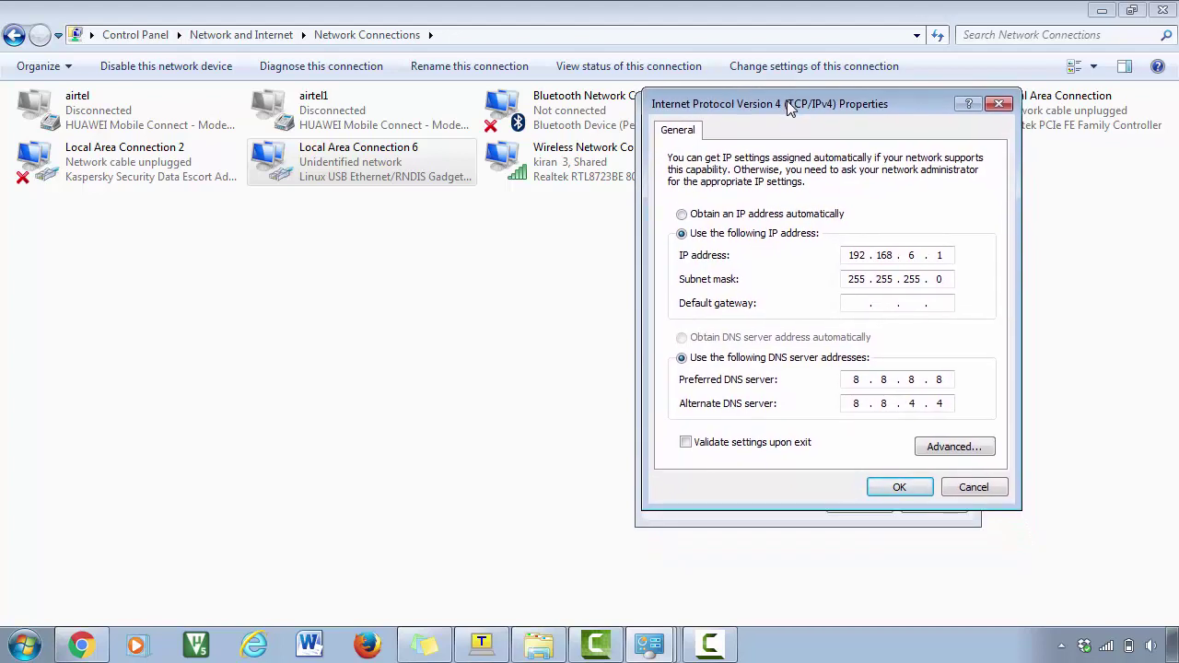
Step: Switch to the Tera Term terminal and highlight the inet address of the board's usb0 interface
left_click(481, 645)
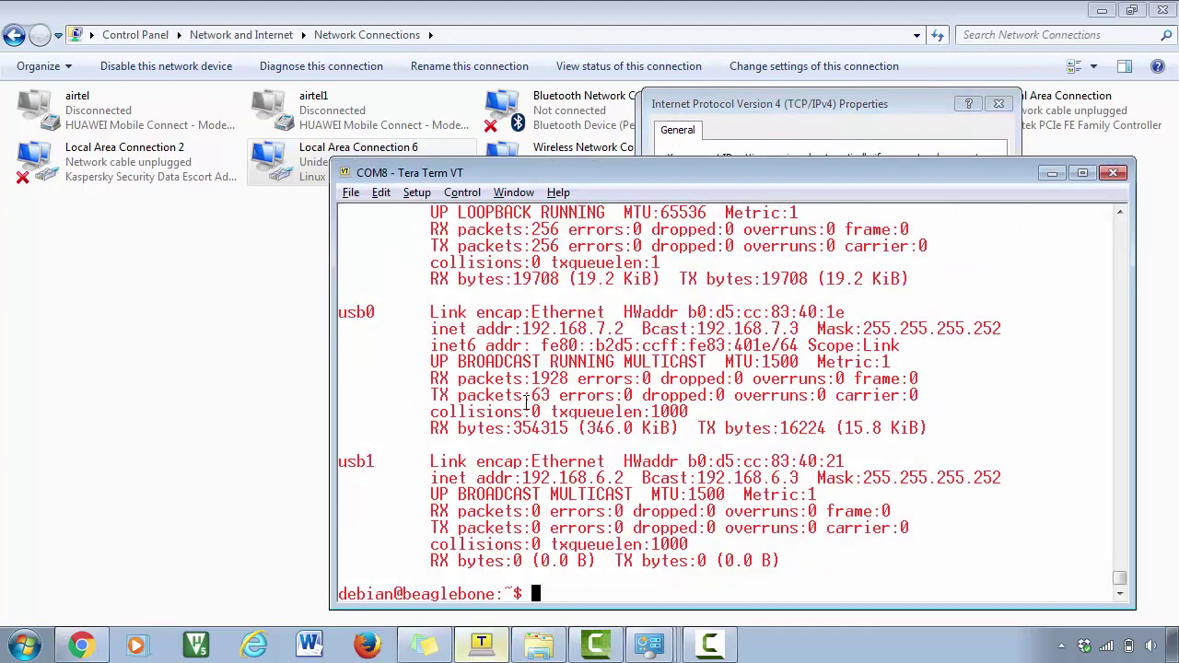
left_click_drag(521, 329, 625, 330)
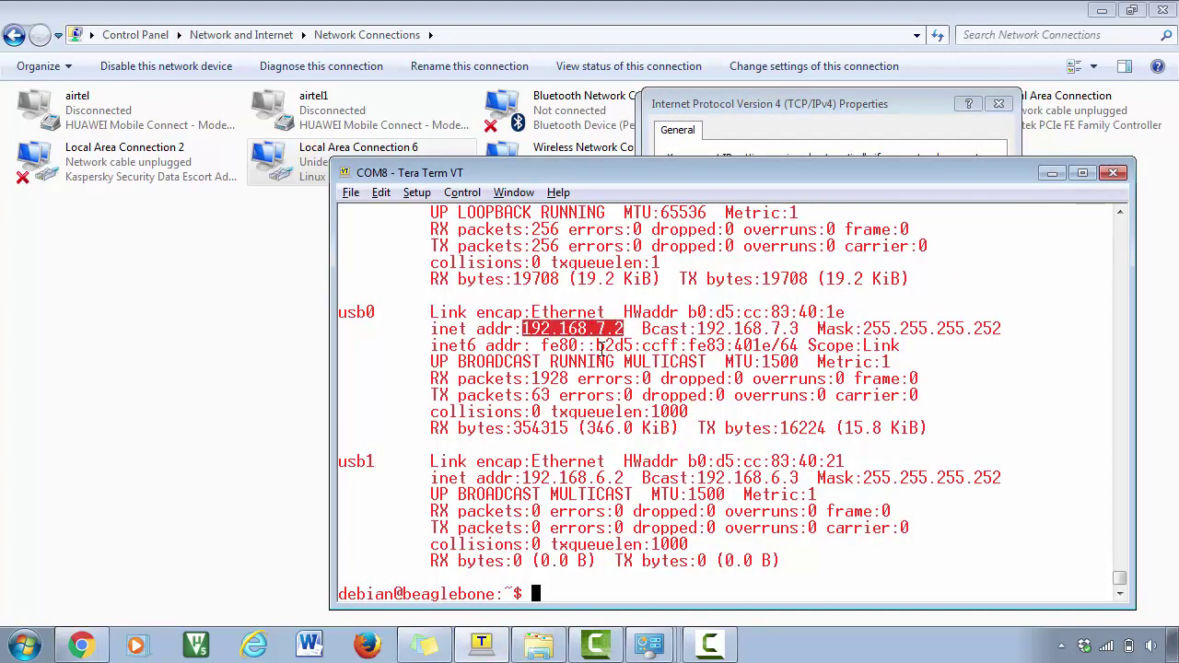
Step: Set the USB adapter's IP address and default gateway both to 192.168.7.1, then apply the adapter properties
left_click(753, 103)
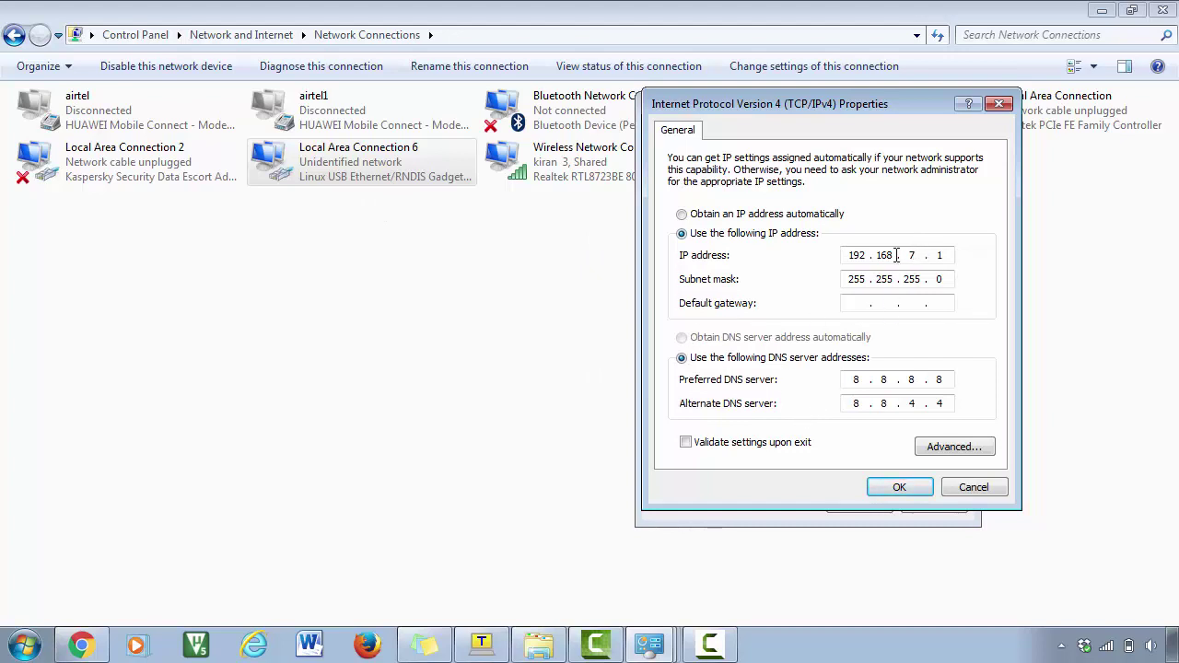
double_click(855, 258)
left_click(950, 255)
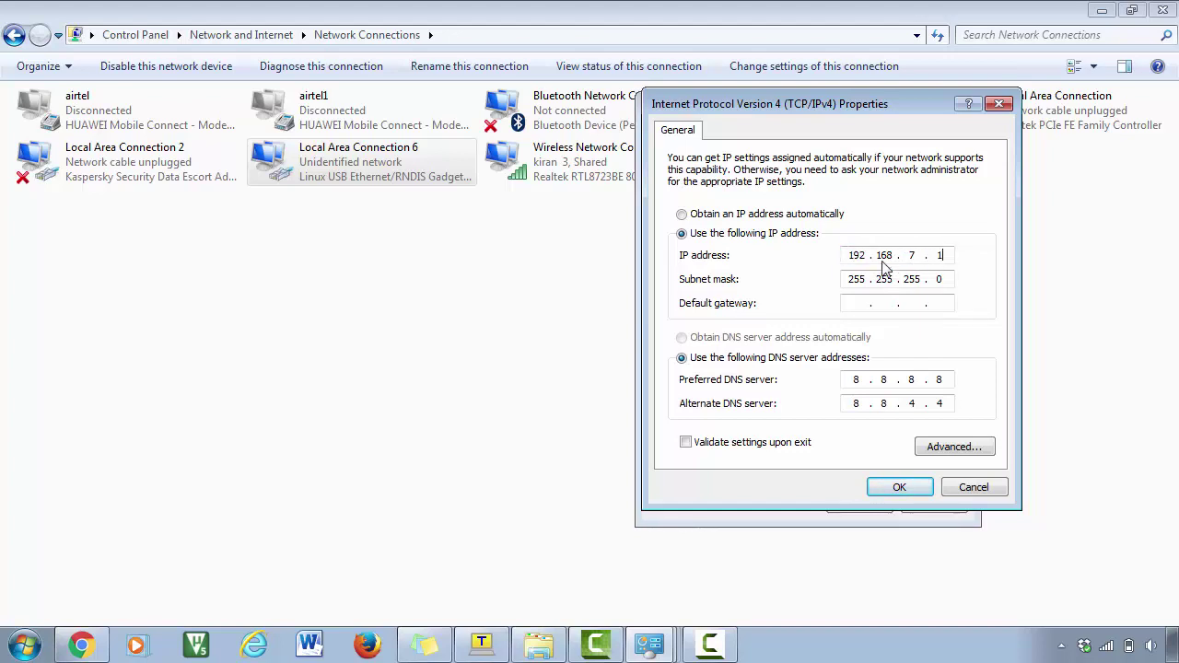
left_click(862, 303)
type("1")
type("168.7.1")
left_click(895, 488)
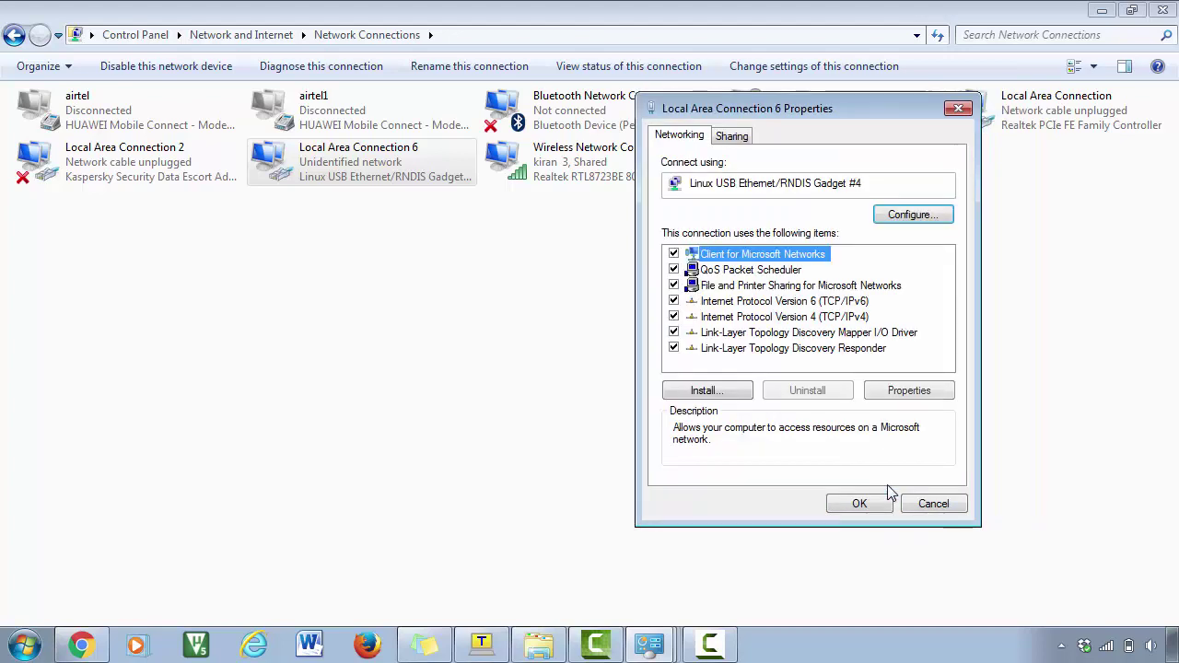
left_click(863, 503)
left_click(687, 566)
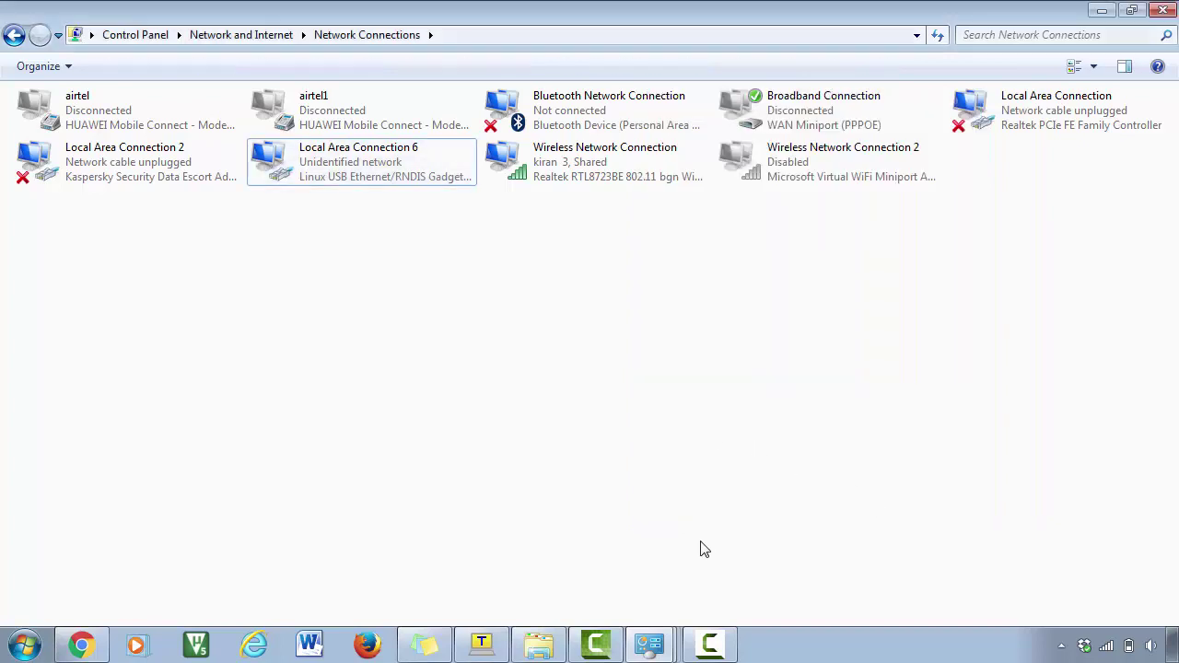
left_click(480, 643)
type("clear")
key("Return")
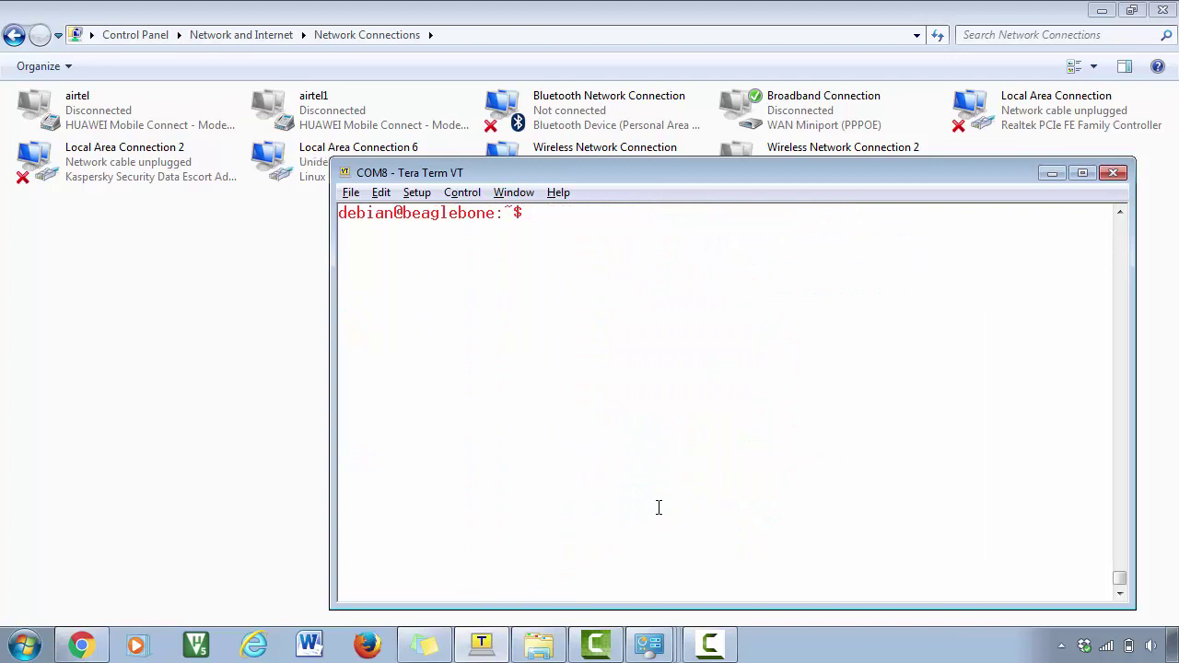
type("ping www.google.com")
key("Return")
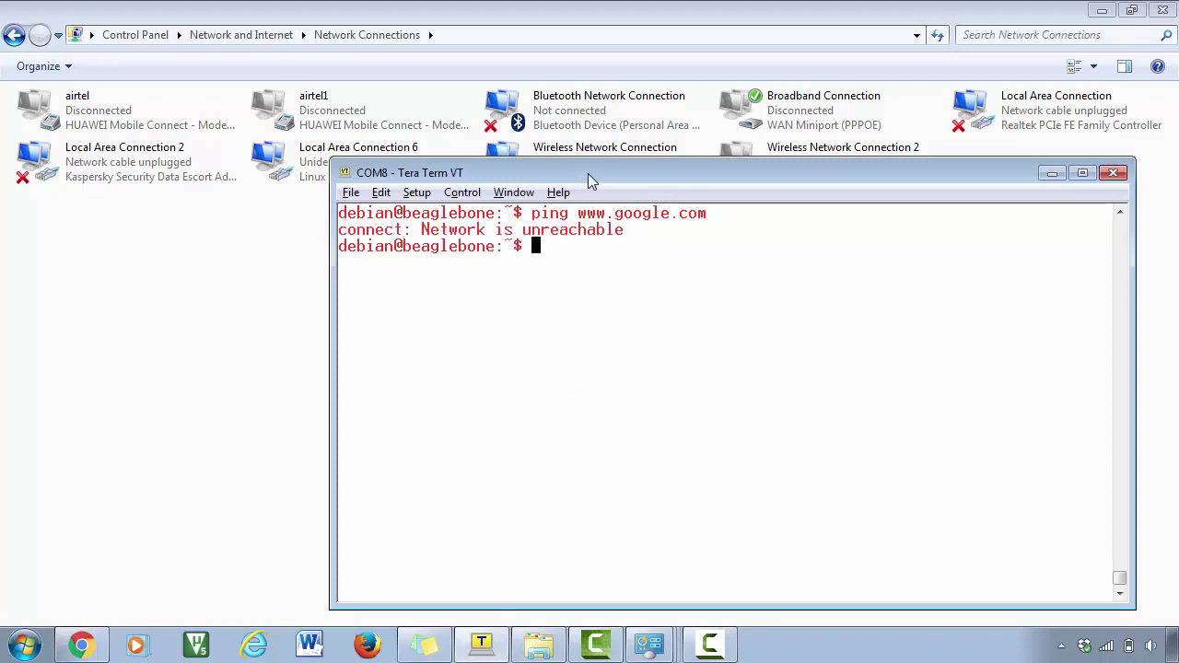
Step: Try to add a default route on the board without sudo, using gateway 192.168.7.1 on usb0
left_click_drag(587, 175, 581, 223)
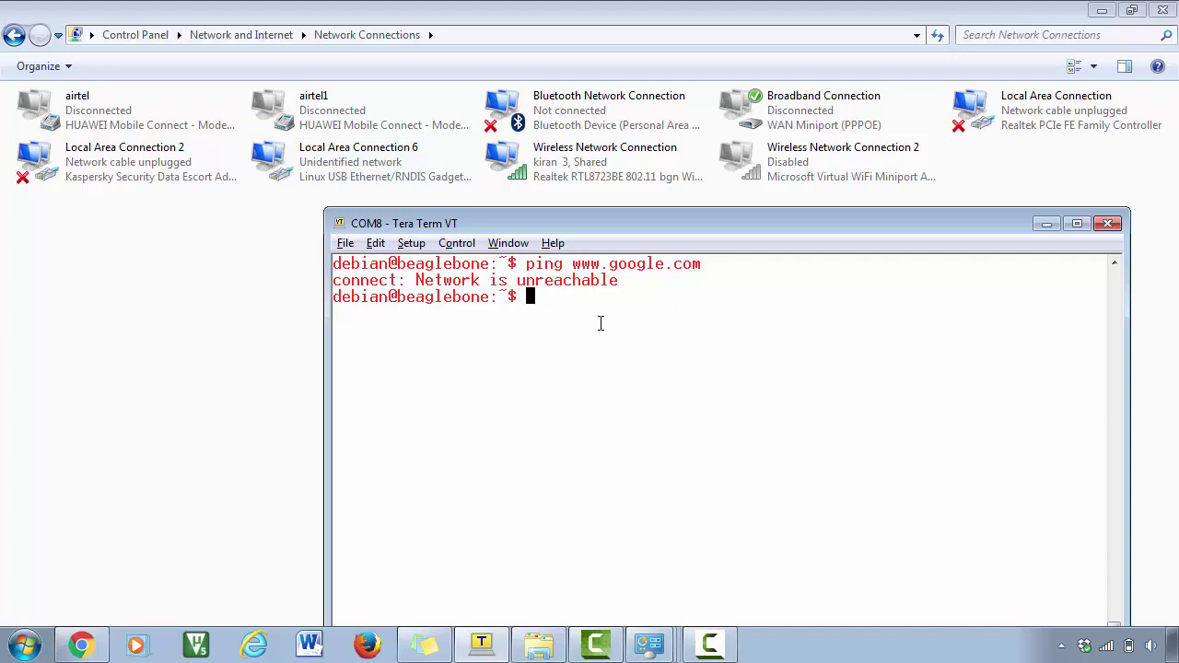
left_click_drag(573, 223, 593, 169)
type("route")
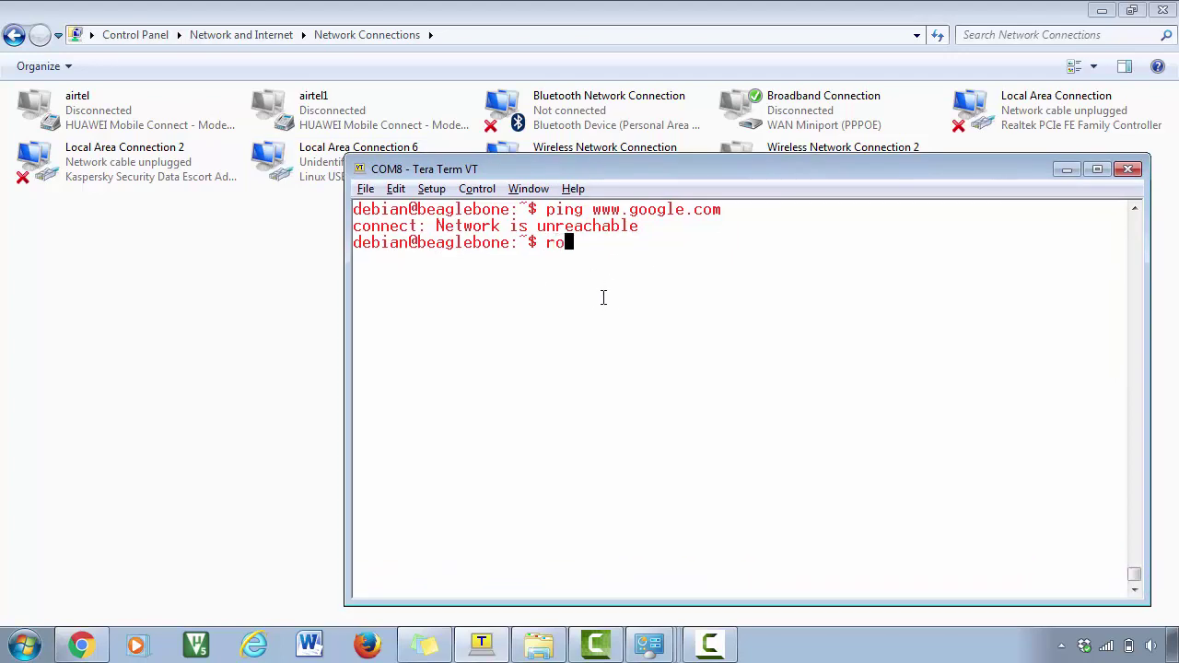
type(" add def")
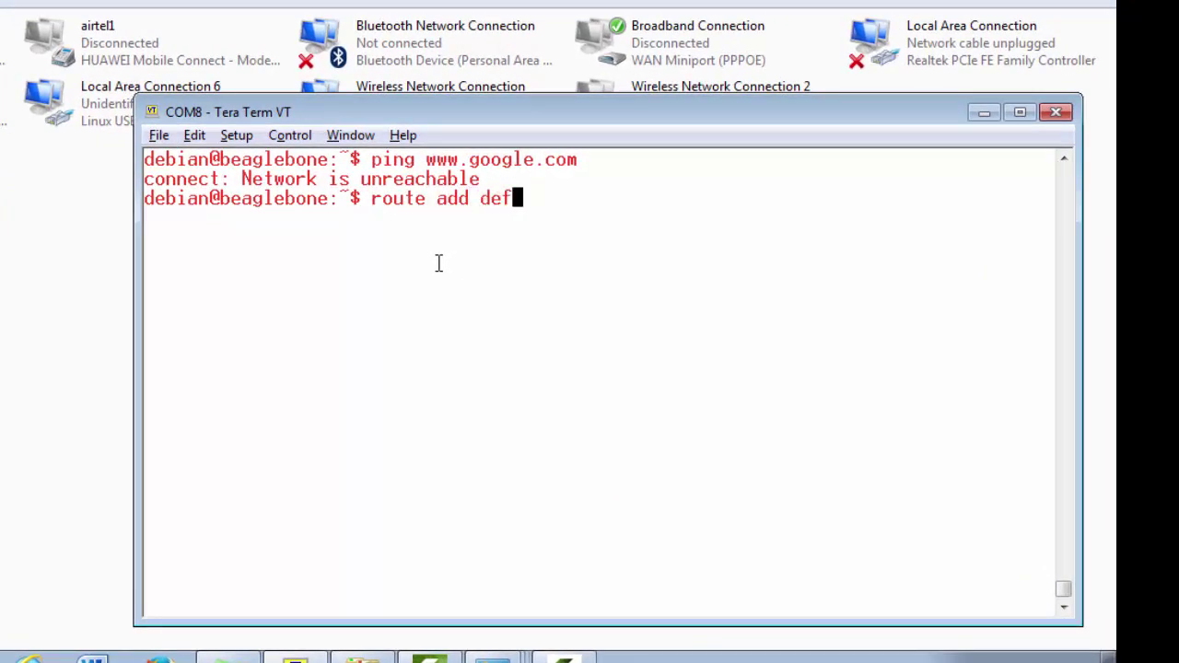
type("uult ")
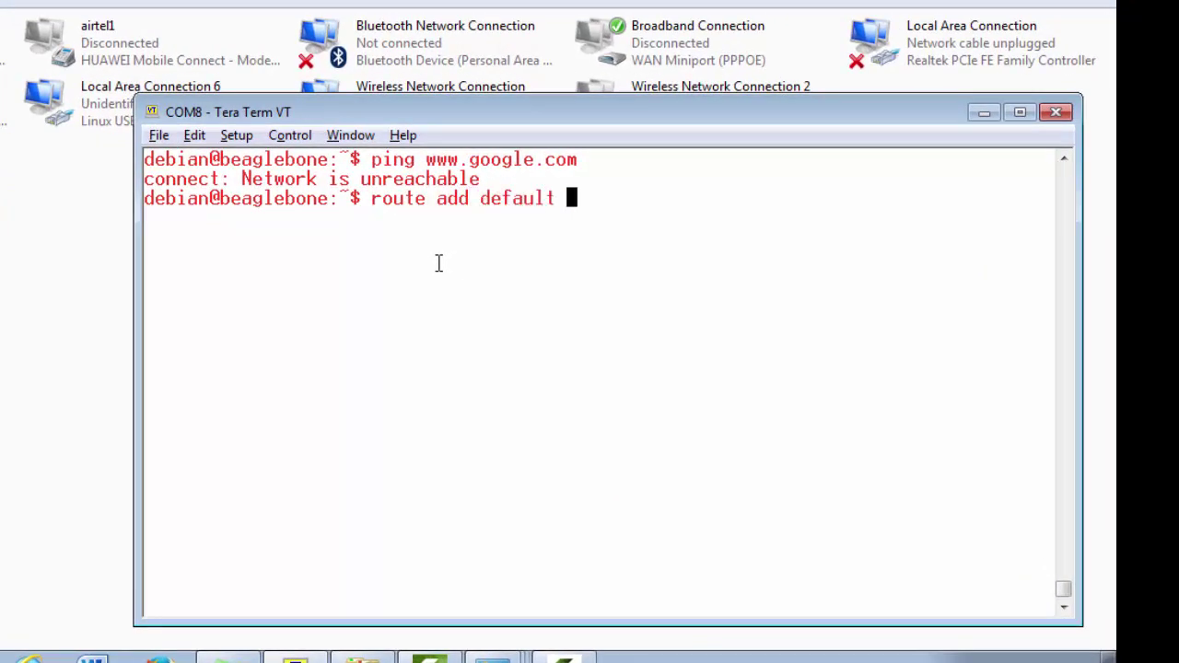
type("gw 192")
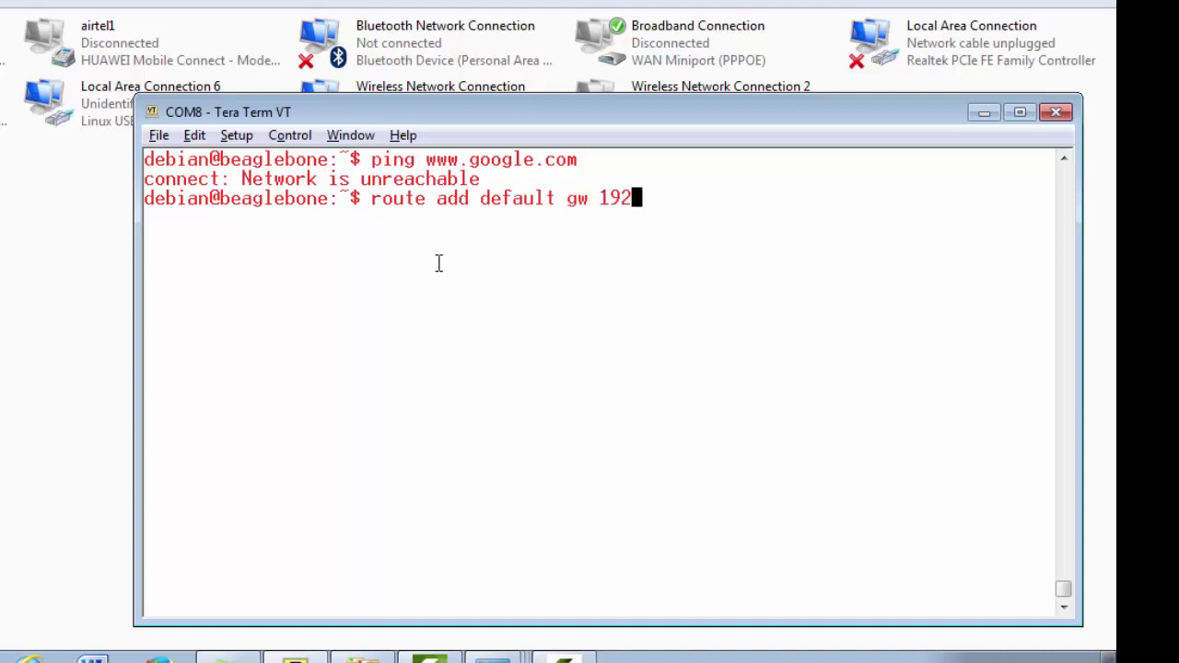
type(".168.87")
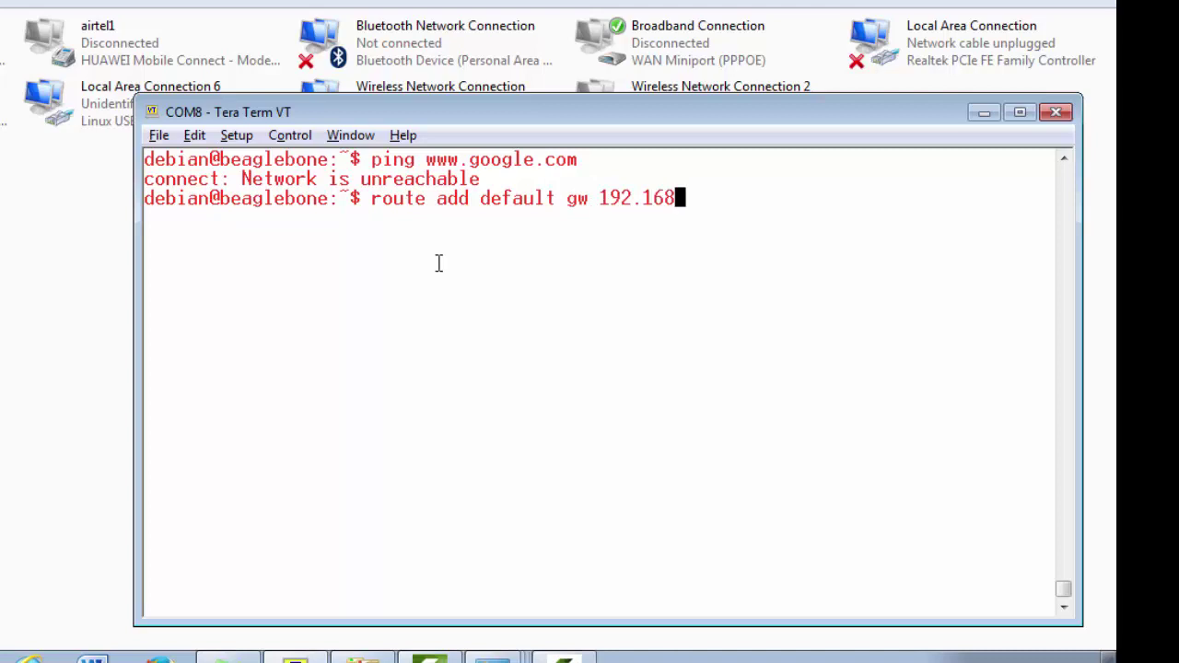
key("BackSpace")
key("BackSpace")
type("7.1 usb0")
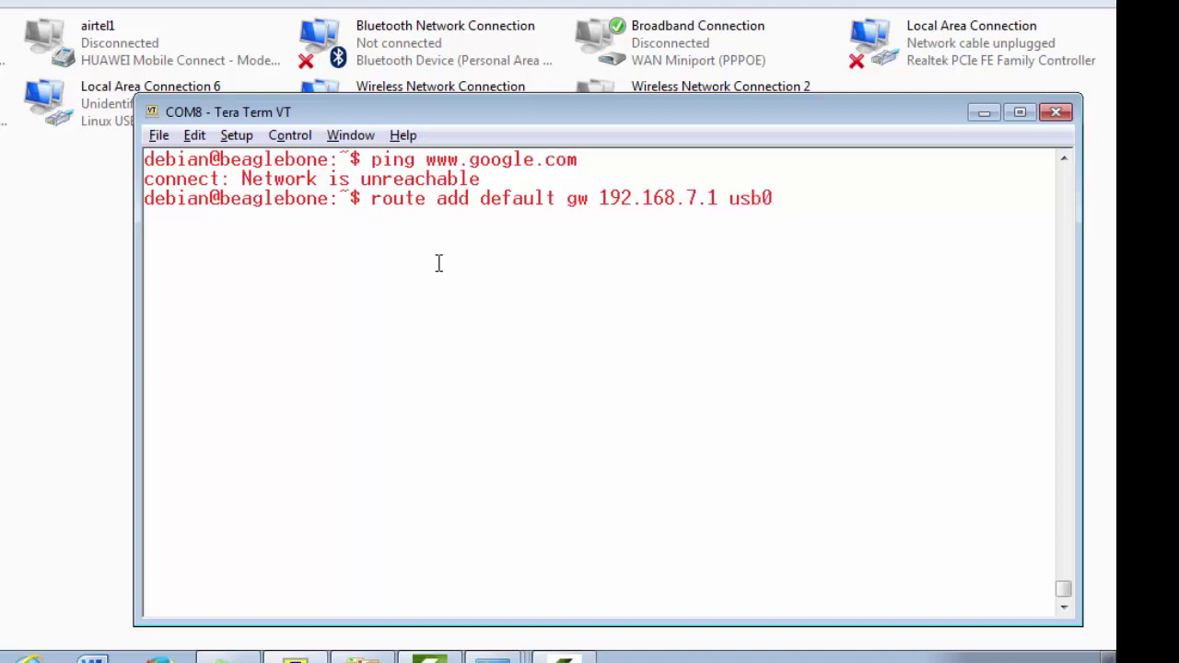
key("Return")
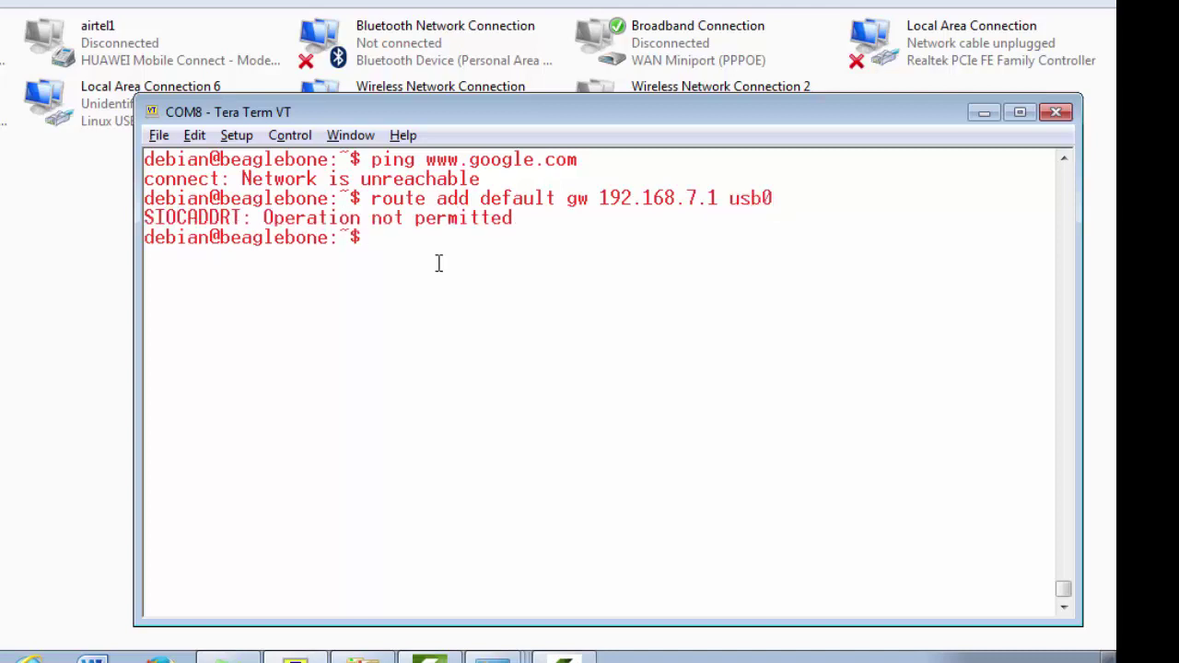
Step: Rerun the command with root privileges as sudo route add default gw 192.168.7.1 usb0
key("Up")
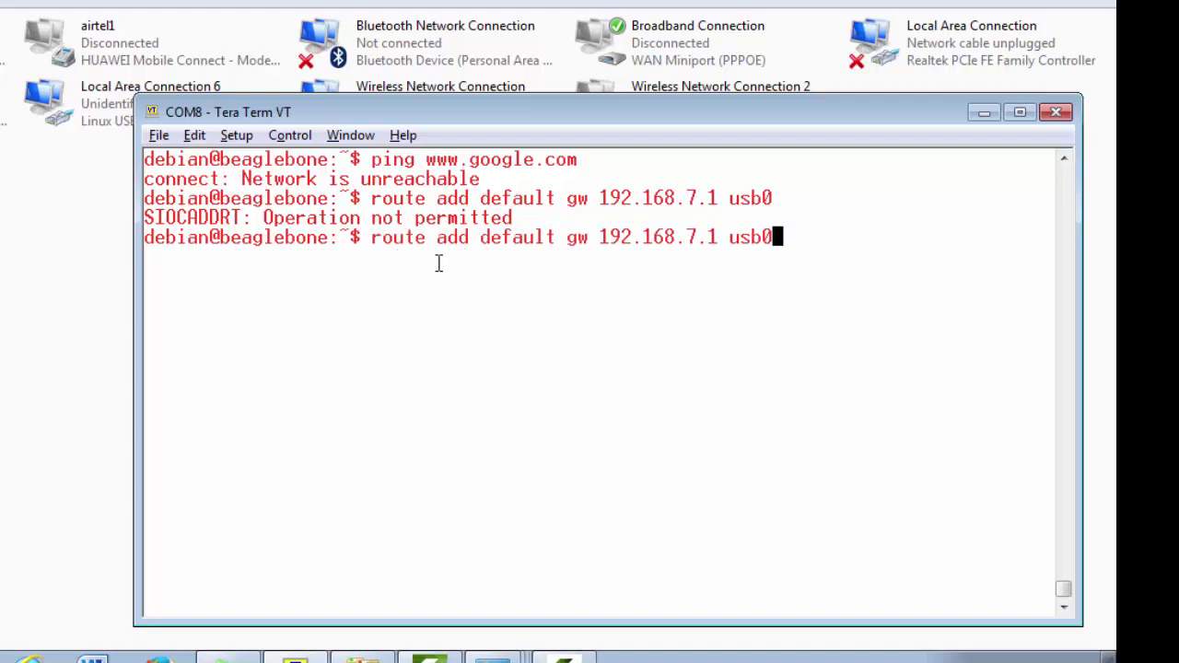
key("Home")
type("sudo")
key("Return")
type("clear")
key("Return")
type("ping www.google.com")
key("Return")
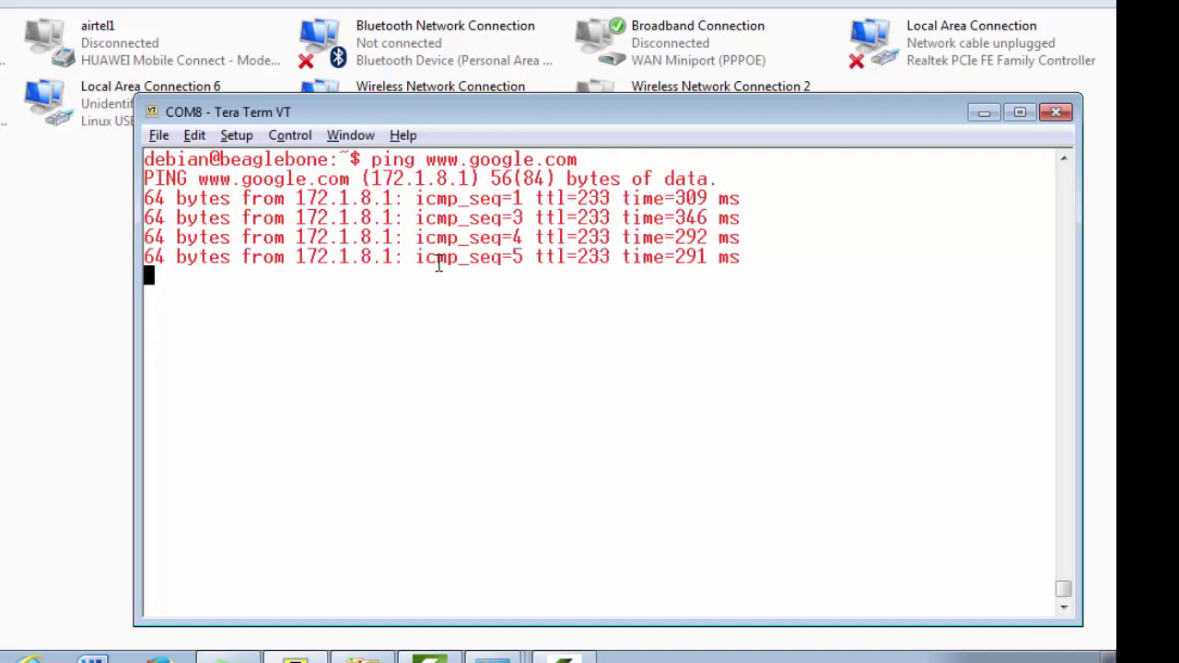
key("ctrl+c")
Step: Clear the terminal and update the board's package lists with sudo apt-get update
type("clear")
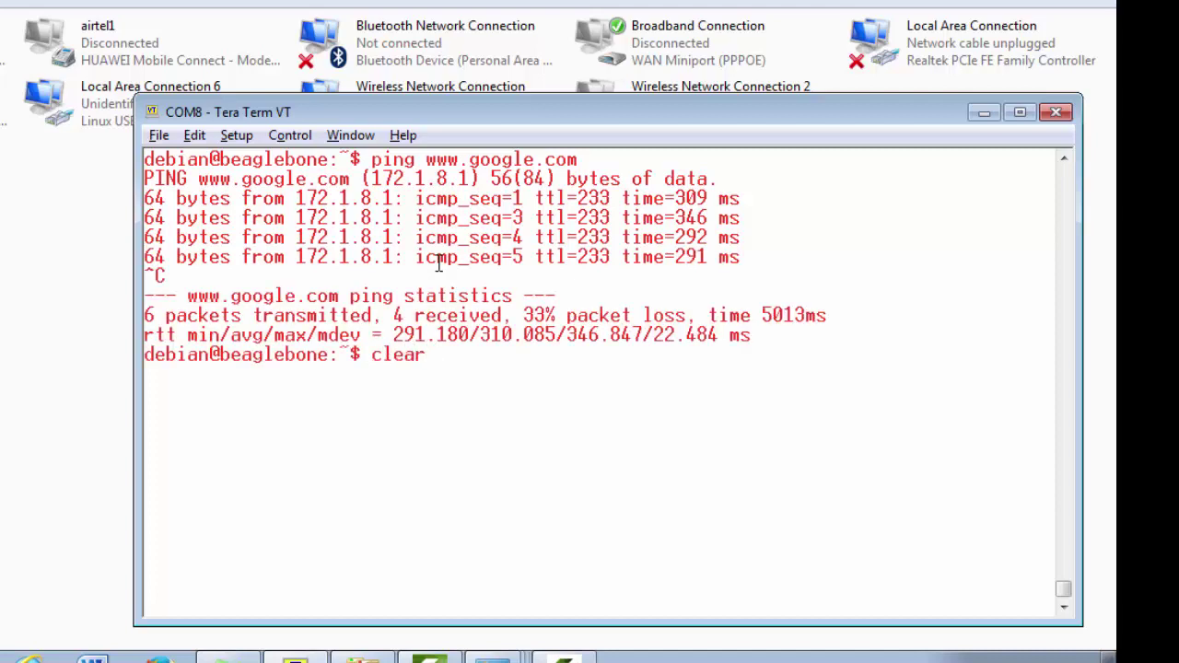
key("Return")
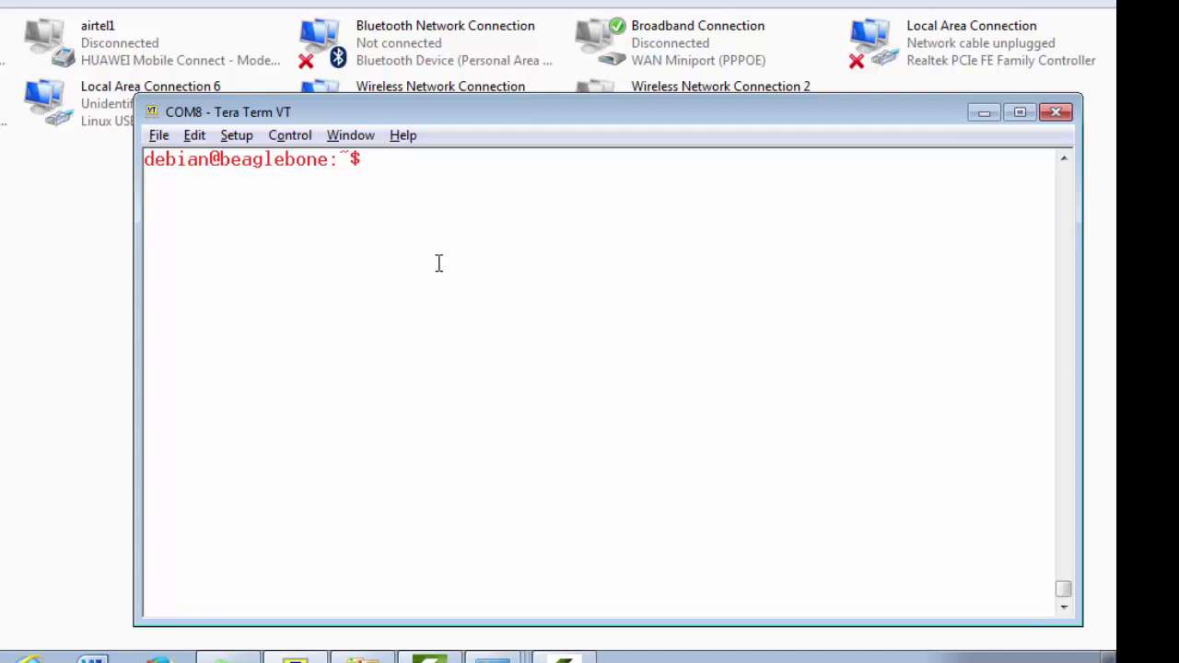
type("sudo apt-get udpate")
key("Return")
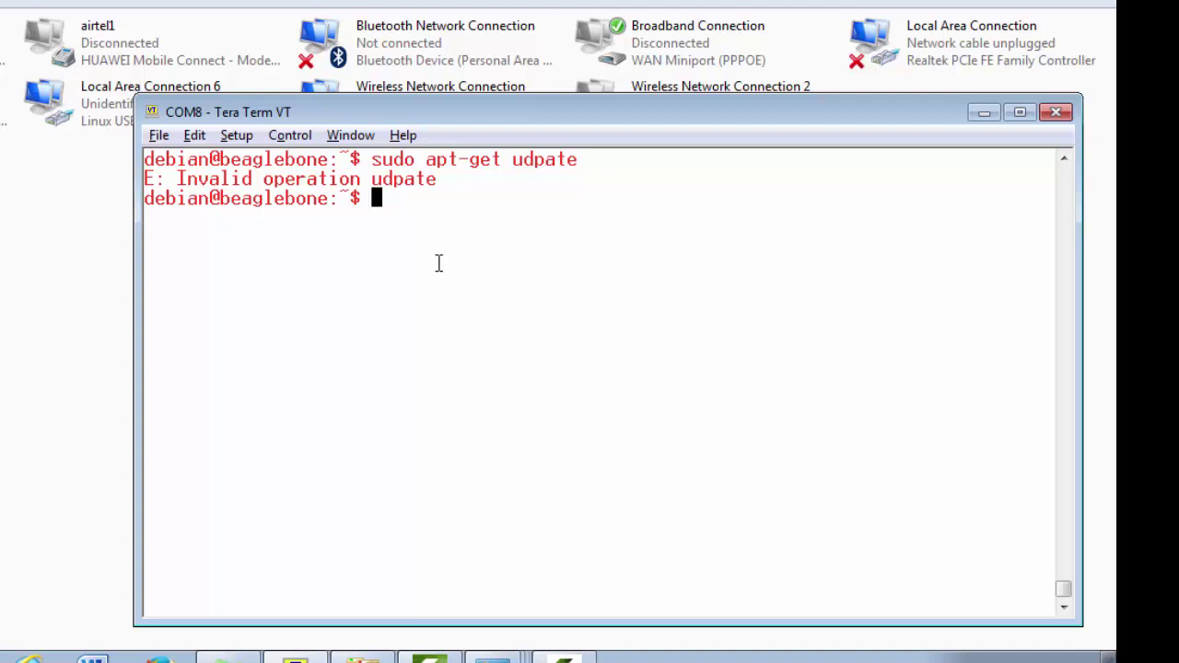
key("Up")
key("BackSpace")
key("BackSpace")
key("BackSpace")
key("BackSpace")
key("BackSpace")
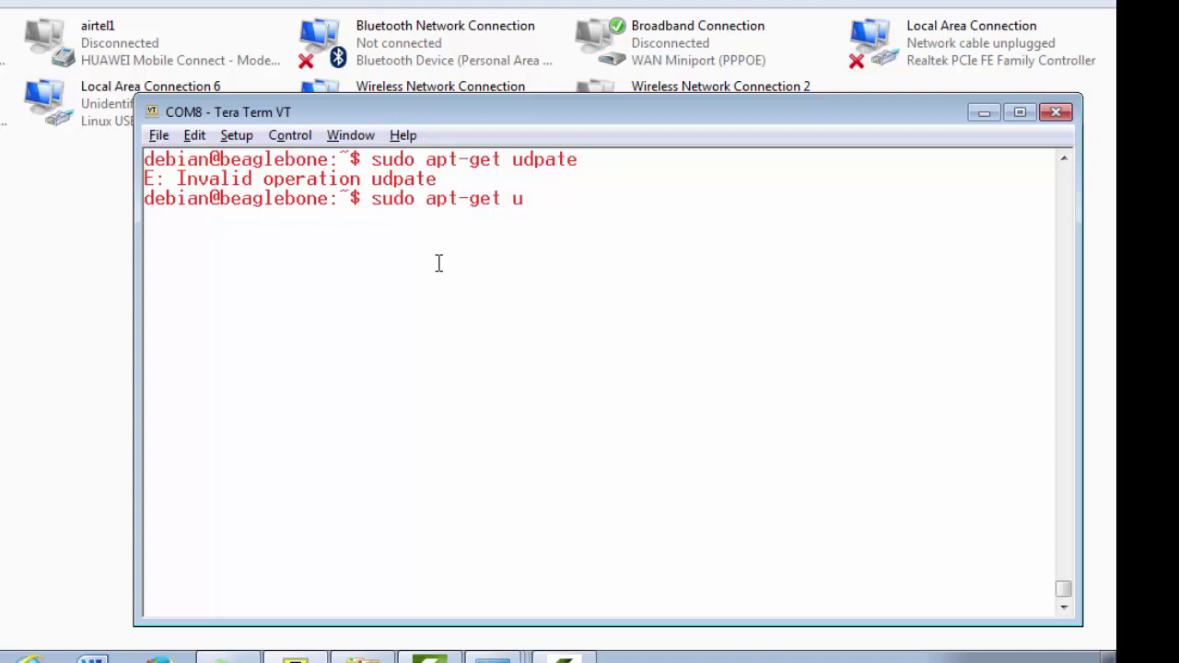
type("pdate")
key("Return")
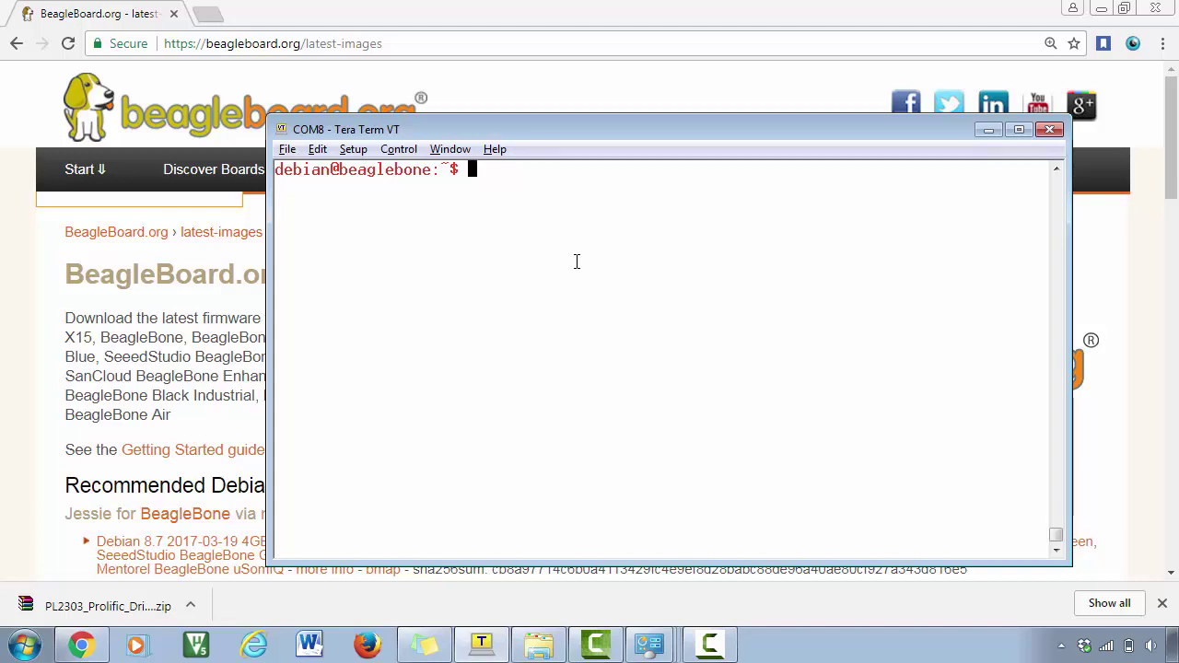
Step: Open /etc/resolv.conf in the vi editor with sudo
type("vi /etc/resolv.conf")
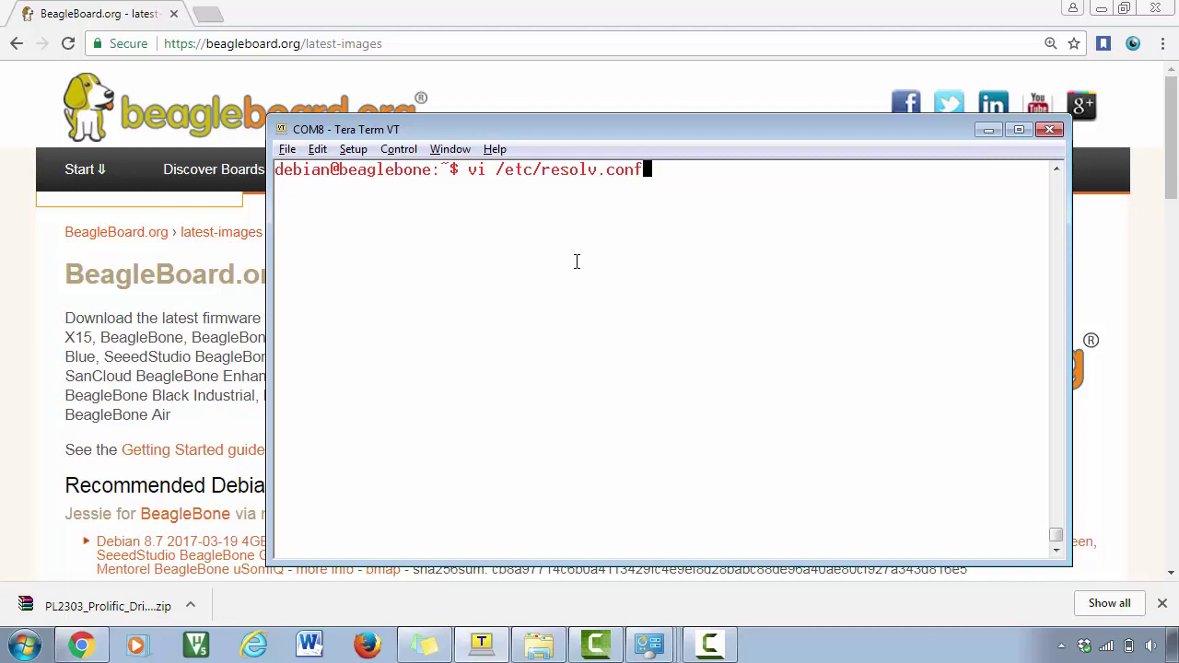
key("Left")
key("Left")
key("Left")
key("Left")
key("Left")
key("Left")
key("Left")
key("Left")
key("Left")
key("Left")
key("Left")
key("Left")
key("Left")
key("Left")
key("Left")
key("Right")
key("Right")
key("Right")
key("Right")
key("Right")
key("Right")
key("Right")
key("Right")
key("Right")
key("Right")
key("Right")
key("Right")
key("Right")
key("Right")
key("Right")
key("Left")
key("Left")
key("Left")
key("Left")
key("Left")
key("Left")
key("Left")
key("Left")
key("Left")
key("Left")
key("Left")
key("Left")
key("Left")
key("Left")
key("Left")
key("Left")
key("Left")
key("Left")
type("sudo")
key("Right")
key("Right")
key("Right")
key("Right")
key("Right")
key("Right")
key("Right")
key("Right")
key("Right")
key("Right")
key("Right")
key("Right")
key("Right")
key("Right")
key("Right")
key("Right")
key("Right")
key("Right")
key("Right")
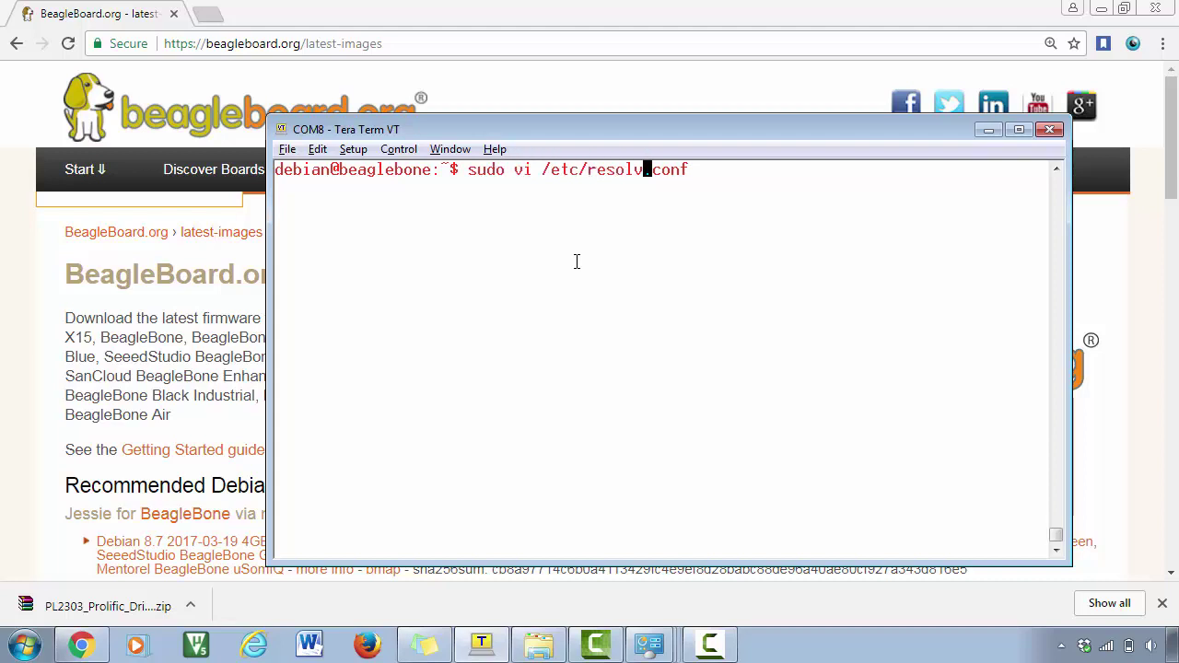
key("Return")
Step: Add the lines nameserver 8.8.8.8 and nameserver 8.8.4.4 to /etc/resolv.conf, then save the file and quit vi
key("i")
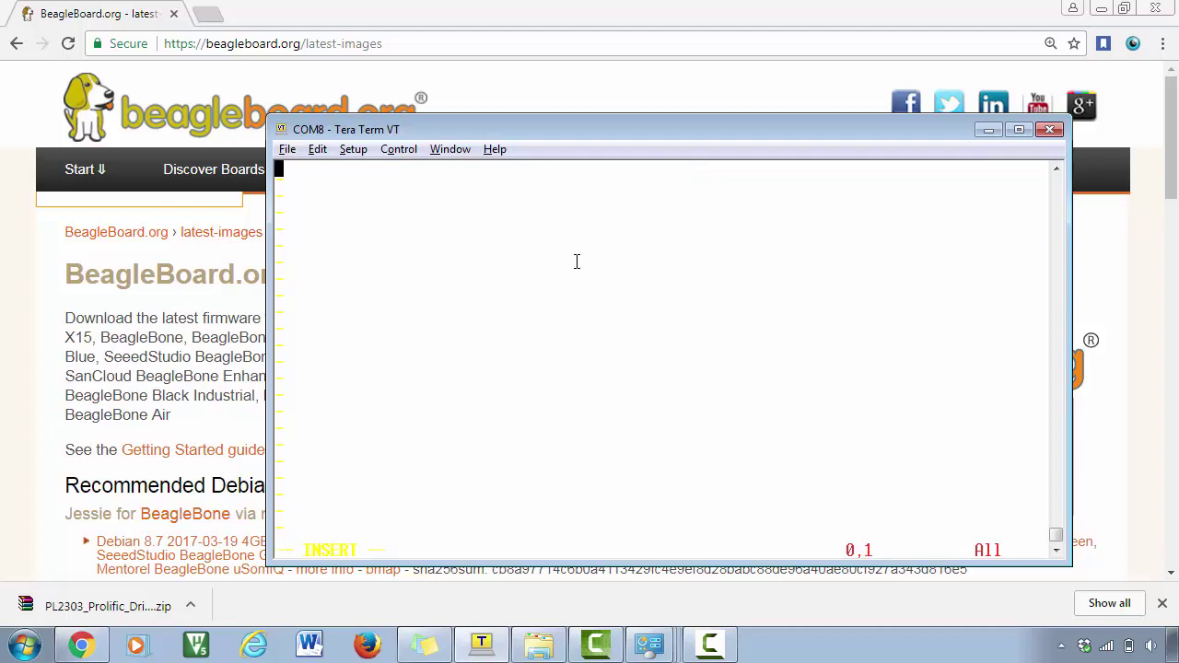
type("nameserver 8.8.8")
type(".8")
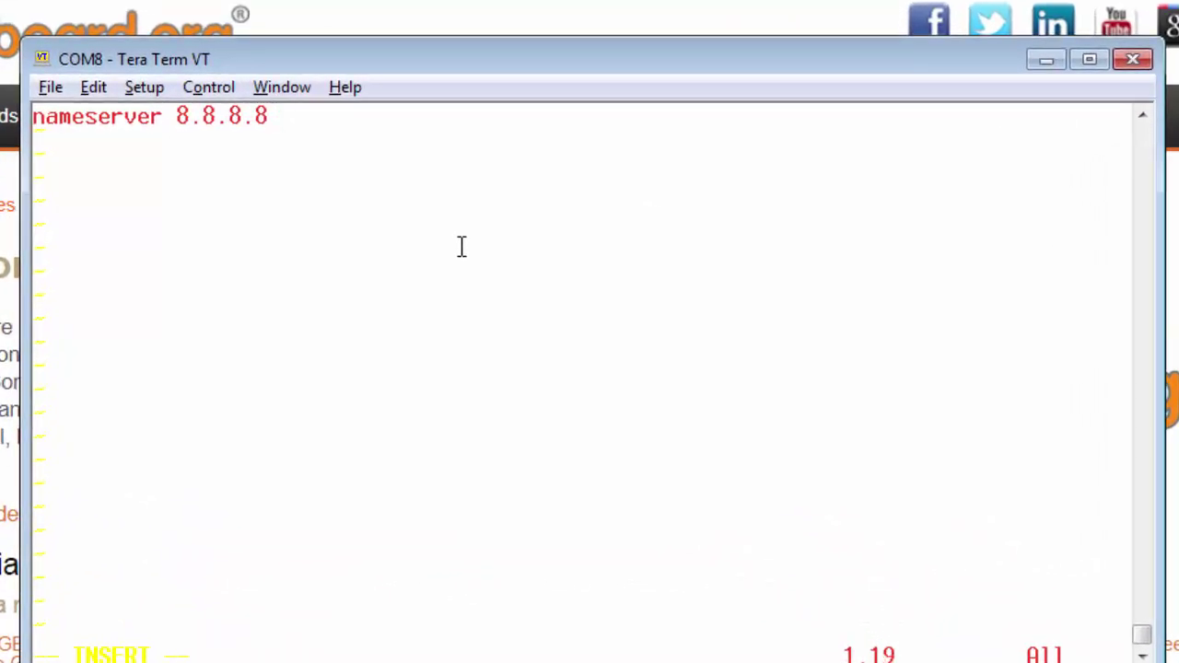
key("Return")
type("nameserver 8.8.4.4")
key("Escape")
type(":wq")
key("Return")
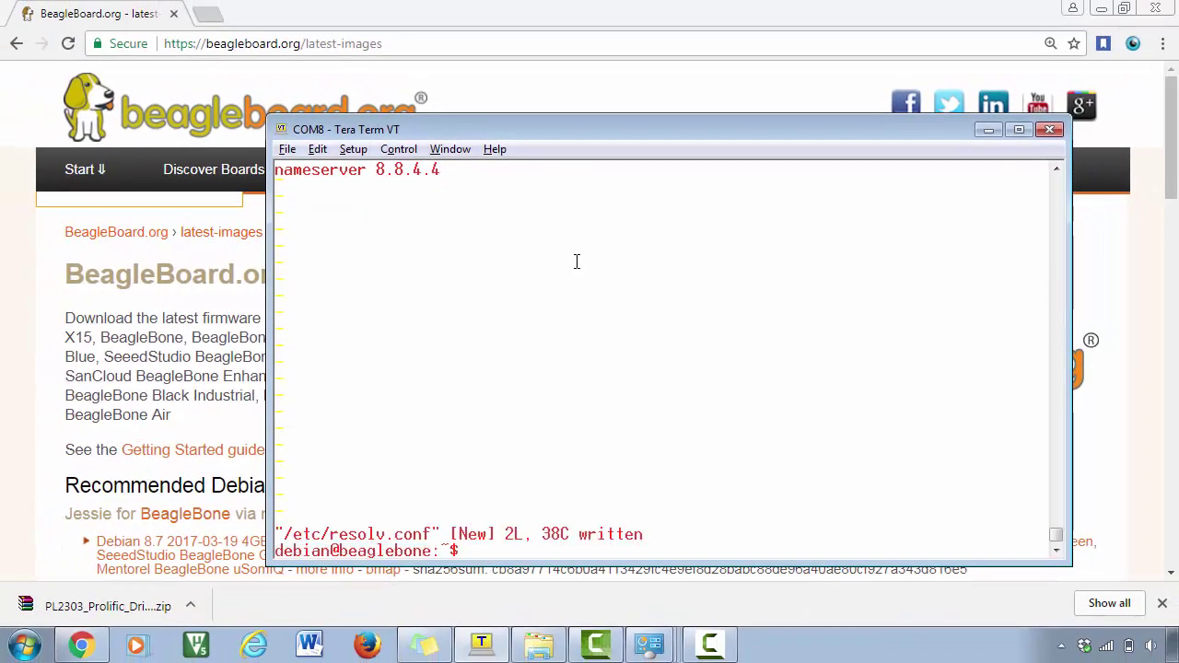
Step: Clear the terminal, refresh the board's package lists with sudo apt-get update and move the terminal window higher on the desktop
type("clear")
key("Return")
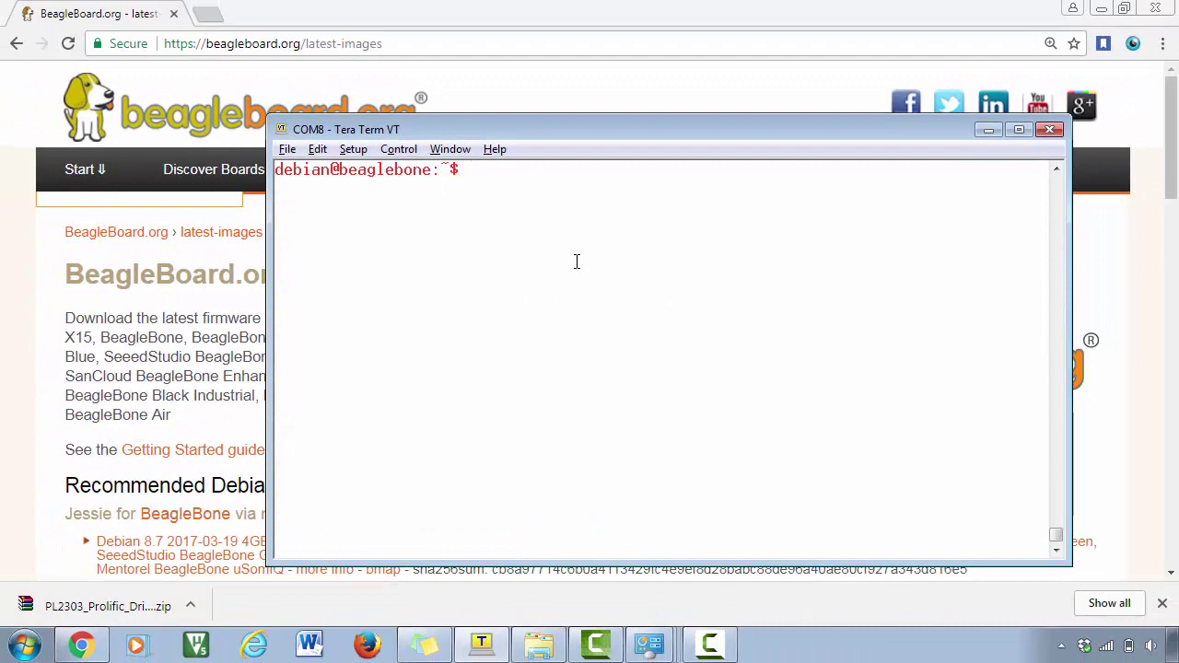
type("sudo apt-get ")
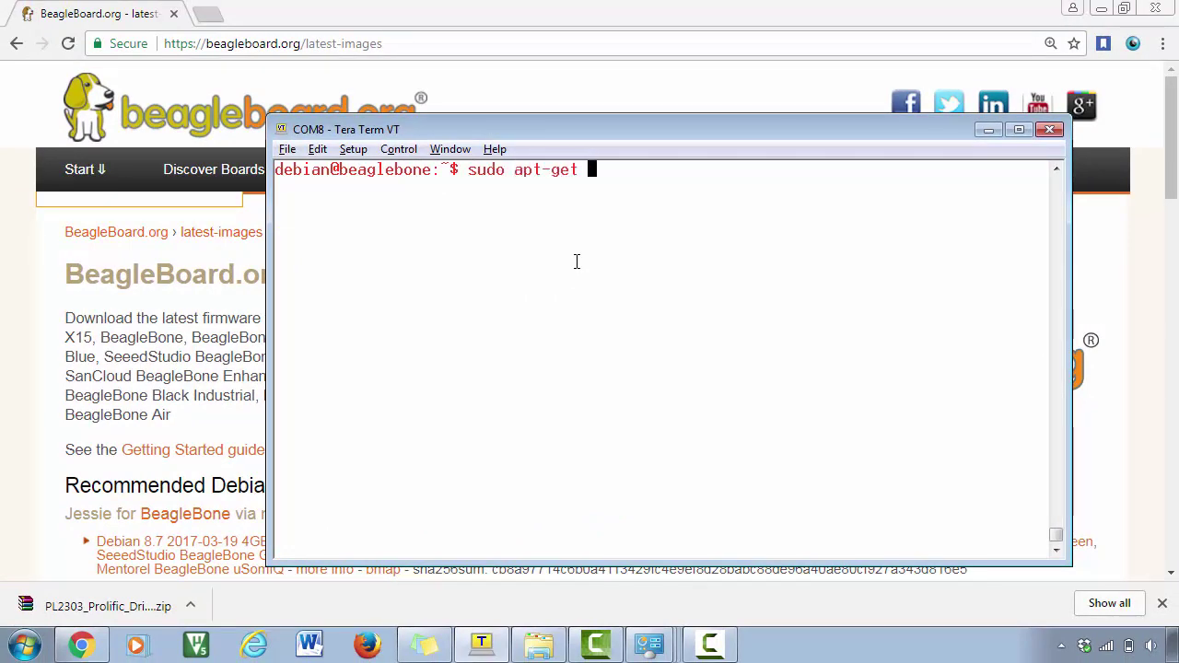
type("update")
key("Return")
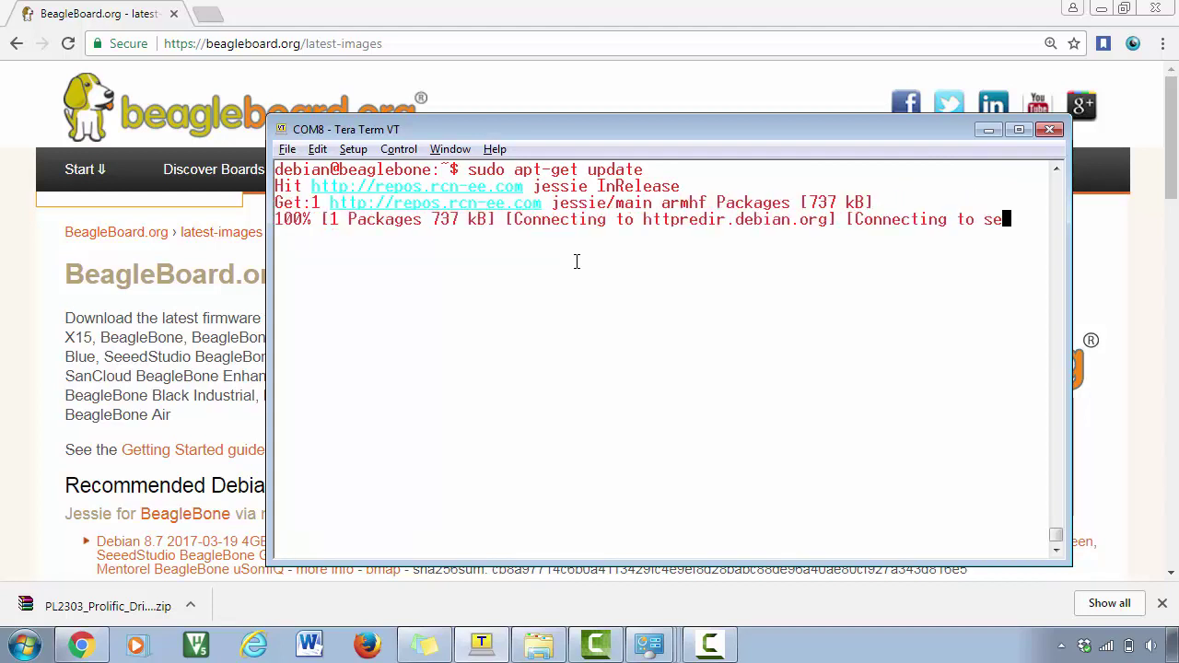
double_click(288, 202)
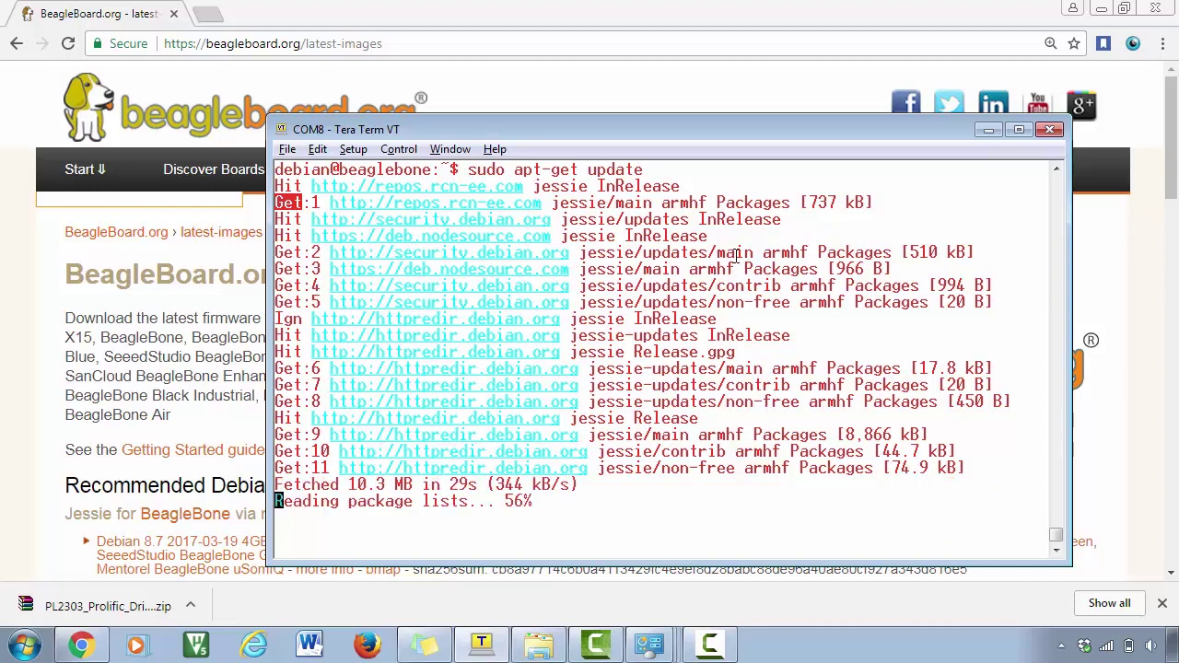
left_click_drag(737, 129, 728, 54)
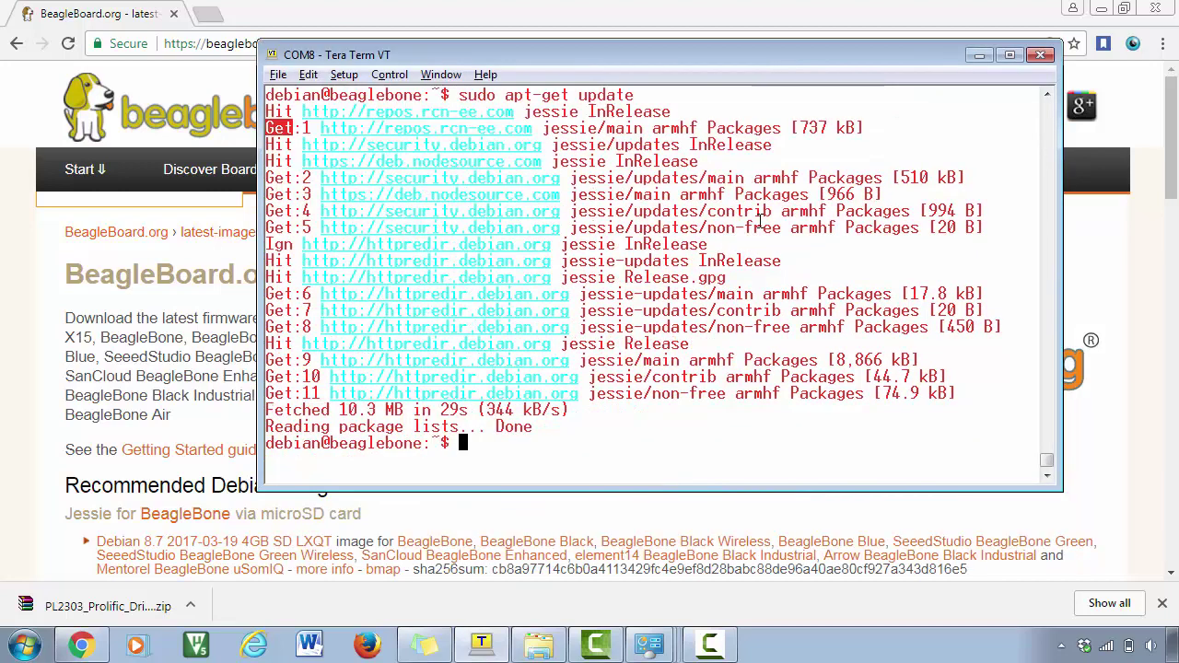
Step: Clear the terminal and install the i2c-tools package with sudo apt-get install i2c-tools
type("clear")
key("Return")
type("sudo apt-get install ")
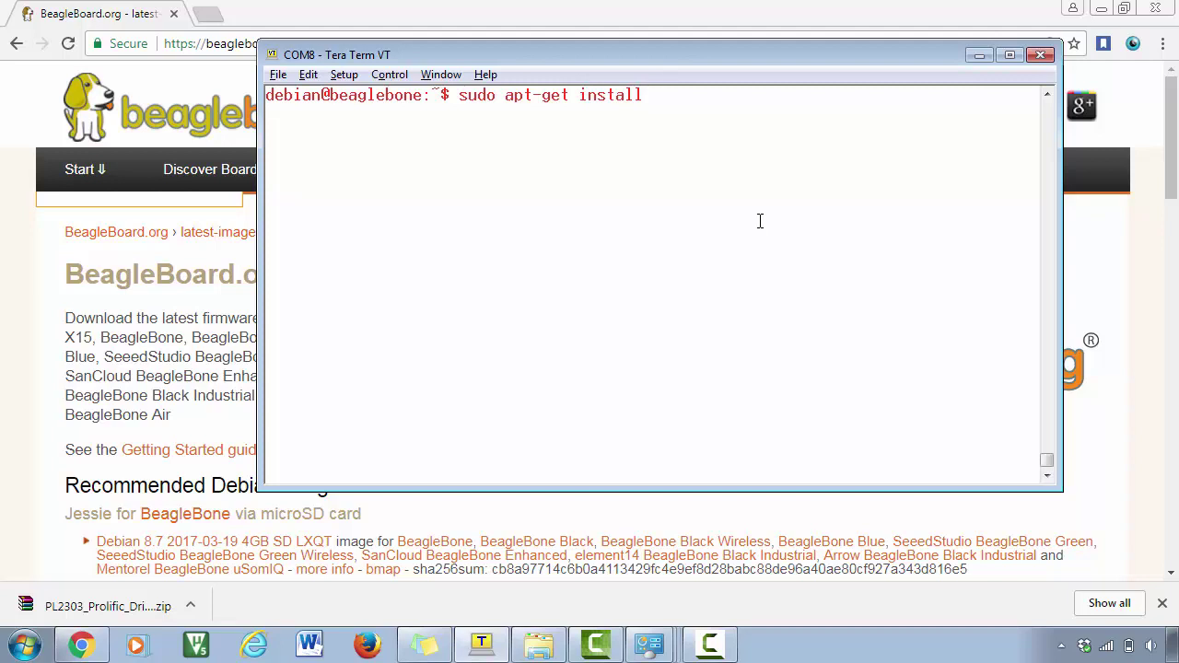
type("i2c-tools")
key("Left")
key("Left")
key("Left")
key("Left")
key("Left")
key("Left")
key("Left")
key("Left")
key("Left")
key("Left")
key("Left")
key("Left")
key("Left")
key("Left")
key("Left")
key("Right")
key("Right")
key("Right")
key("Right")
key("Right")
key("Right")
key("Right")
key("Right")
key("Right")
key("Right")
key("Right")
key("Right")
key("Right")
key("Right")
key("Right")
key("Return")
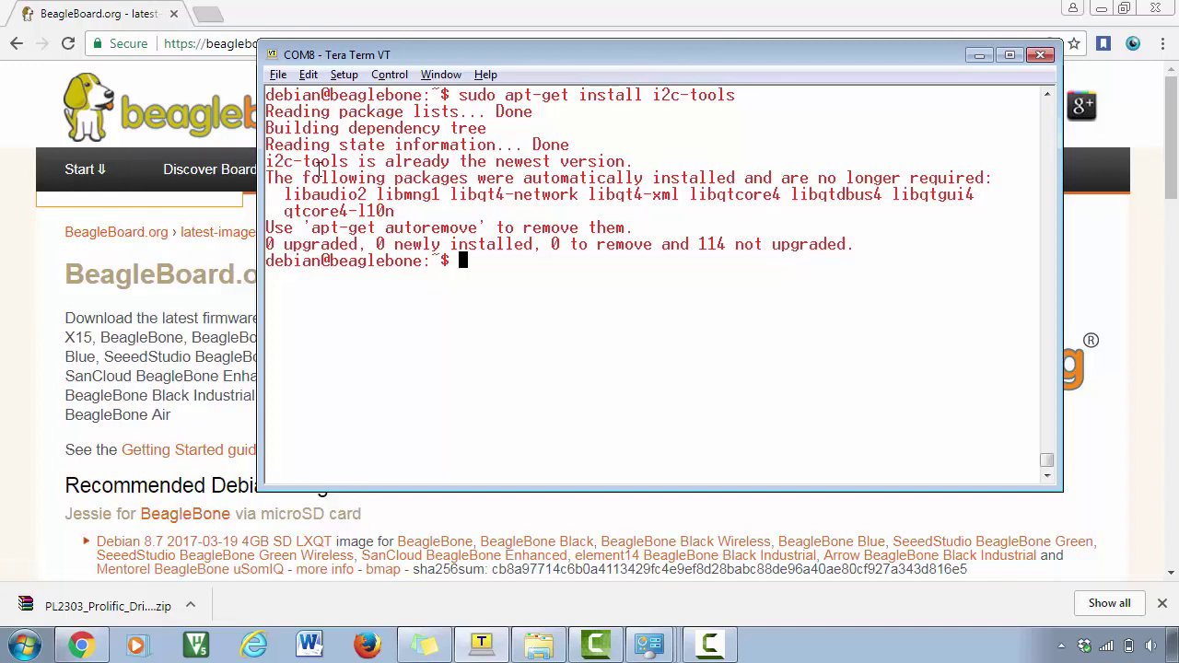
left_click_drag(267, 161, 637, 158)
left_click(692, 265)
Step: Try to install minicom with sudo apt-get install minicom, answering n to the question whether to continue
type("sudo apt-get install")
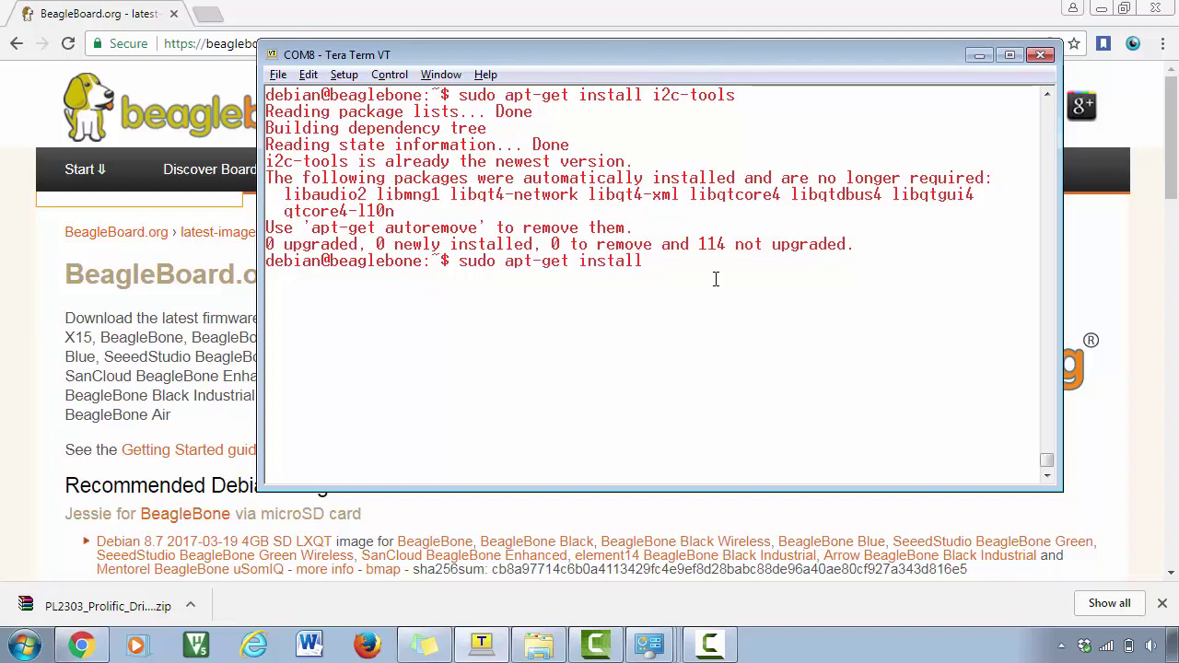
type(" minicom")
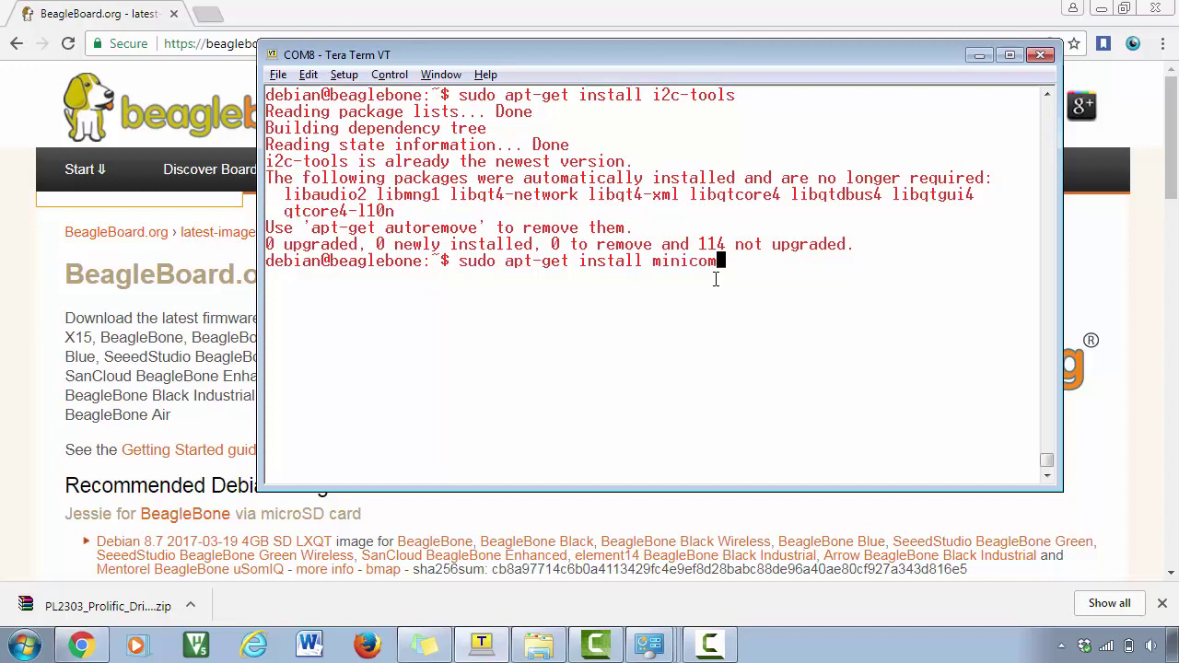
key("Return")
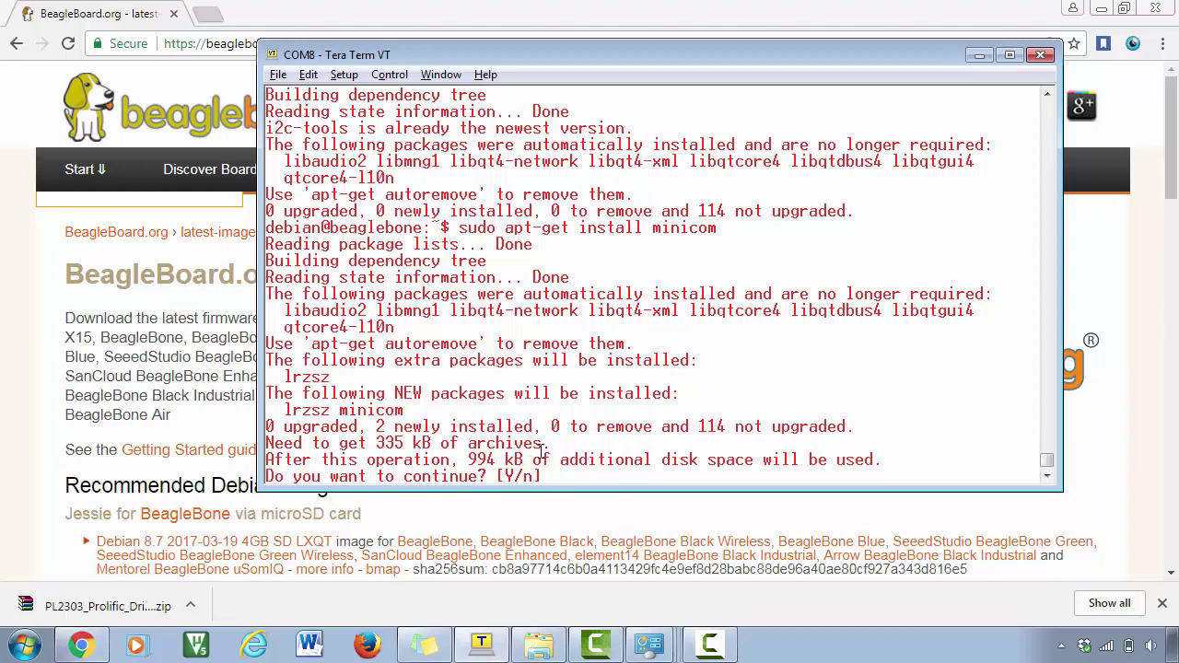
type("n")
key("Return")
Step: Clear the terminal output and shift the terminal window slightly to the right over the browser page
type("cle")
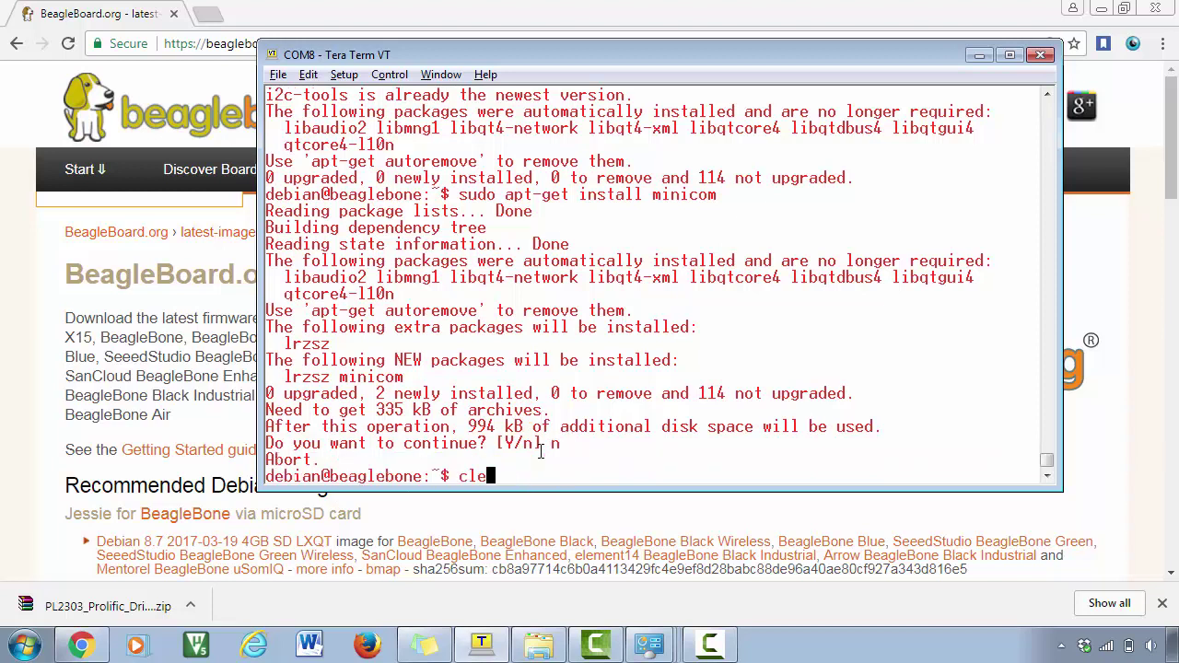
key("BackSpace")
key("BackSpace")
key("BackSpace")
type("clear")
key("Return")
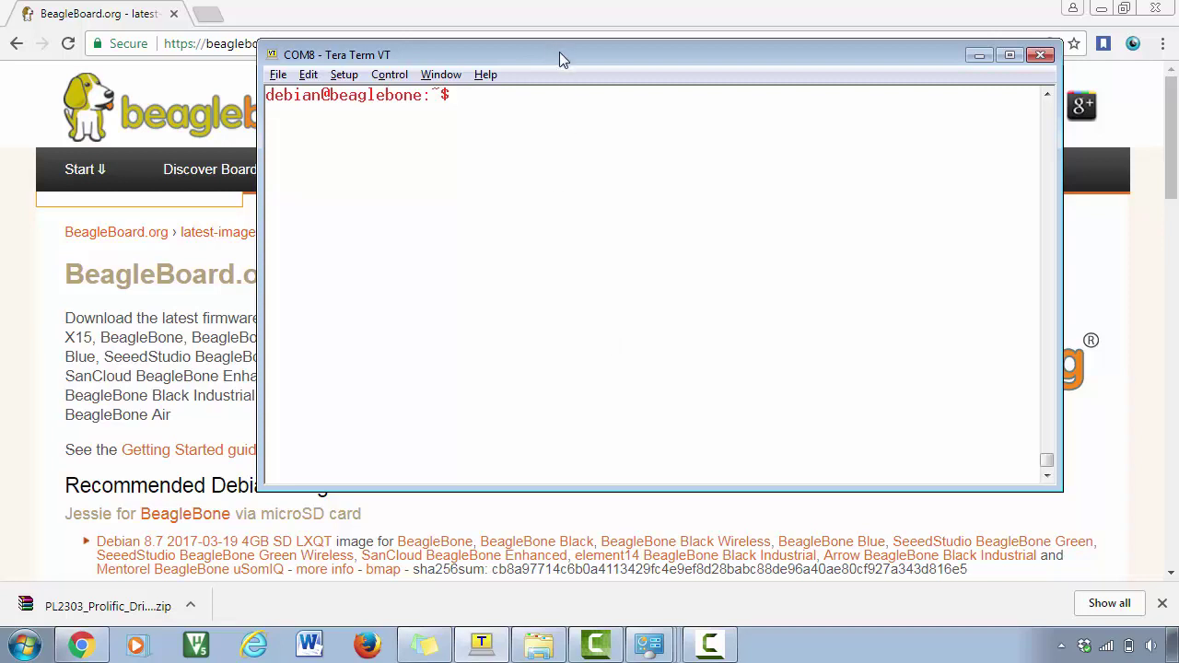
left_click_drag(559, 52, 703, 58)
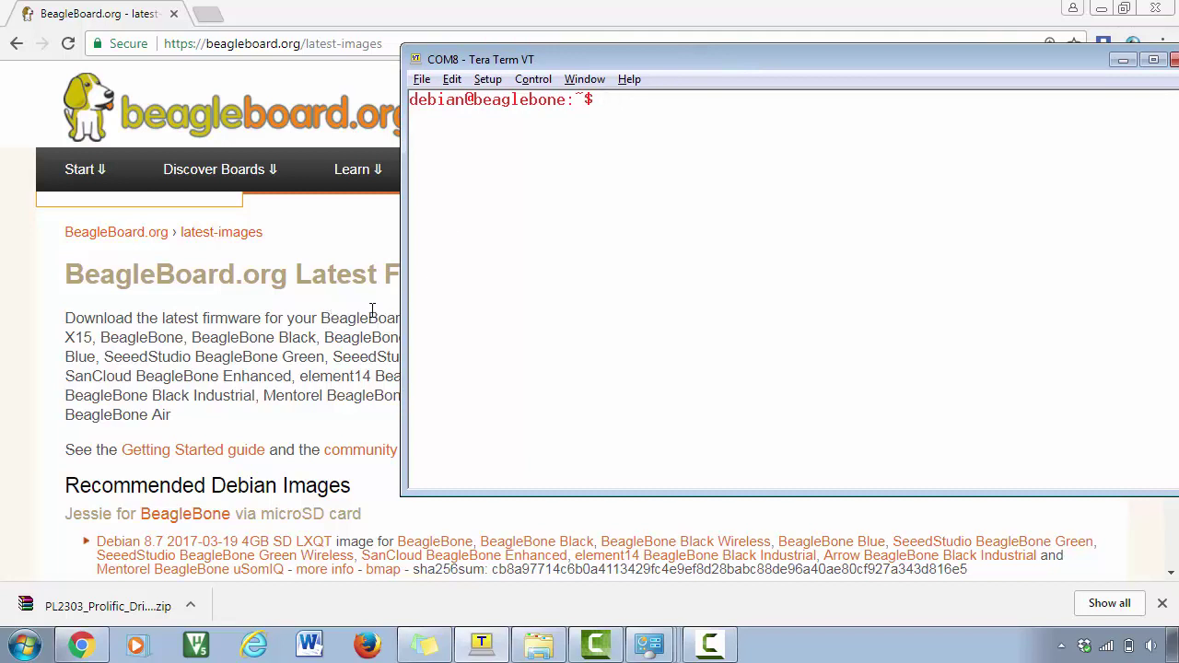
left_click_drag(629, 55, 552, 59)
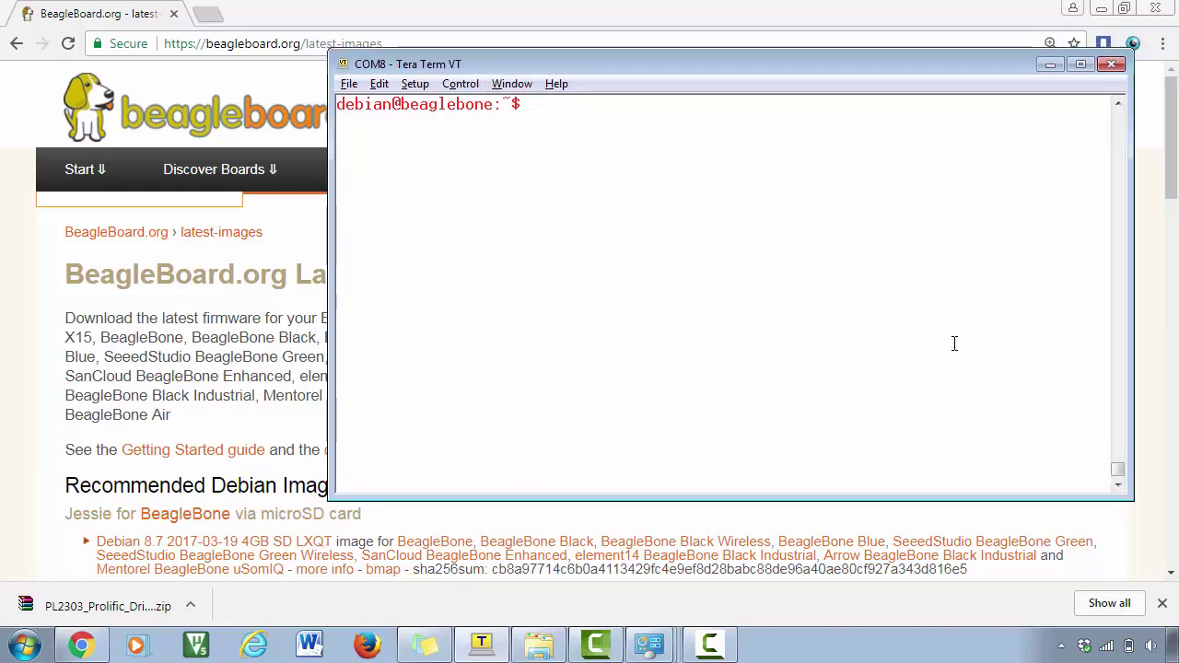